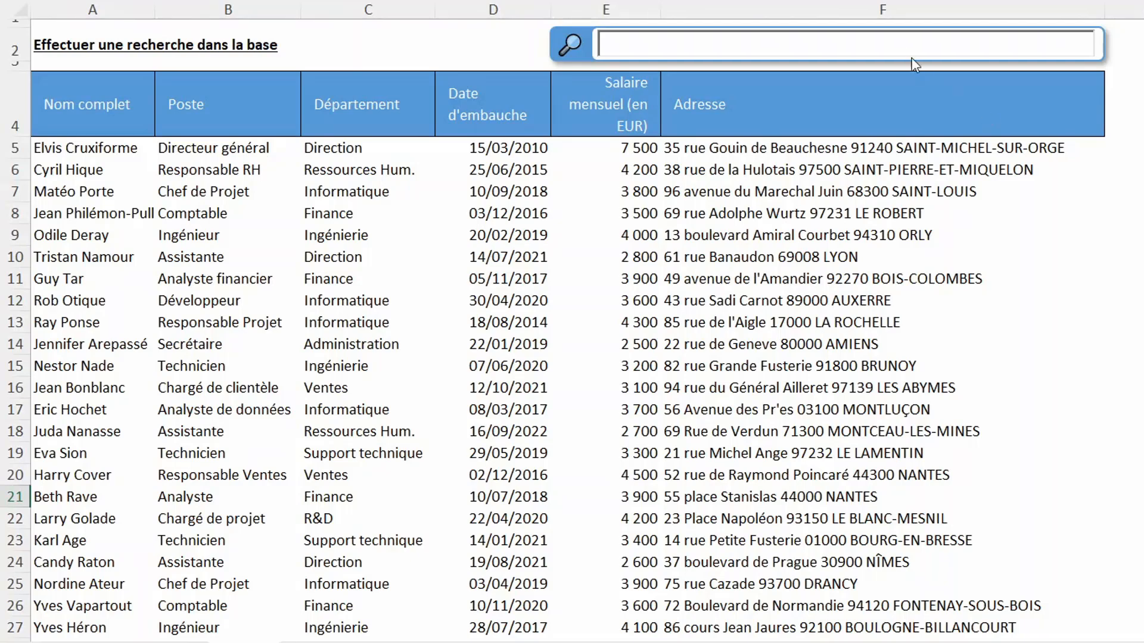
- Search the employee database for "elv" in the live search box, and clear the search term
click(893, 46)
text(e)
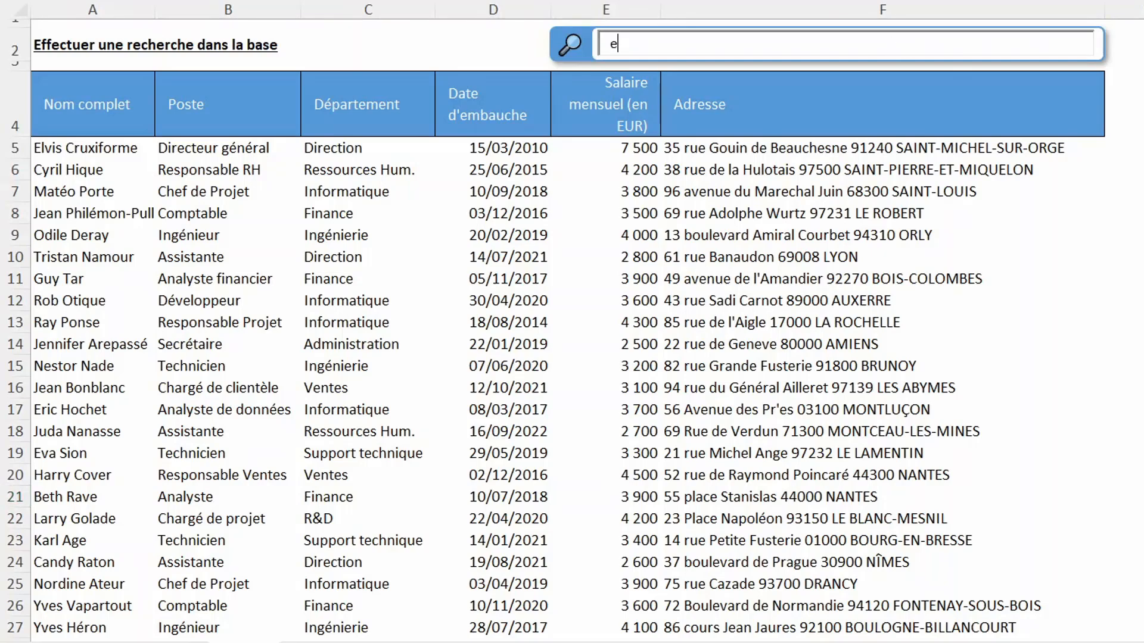
text(lv)
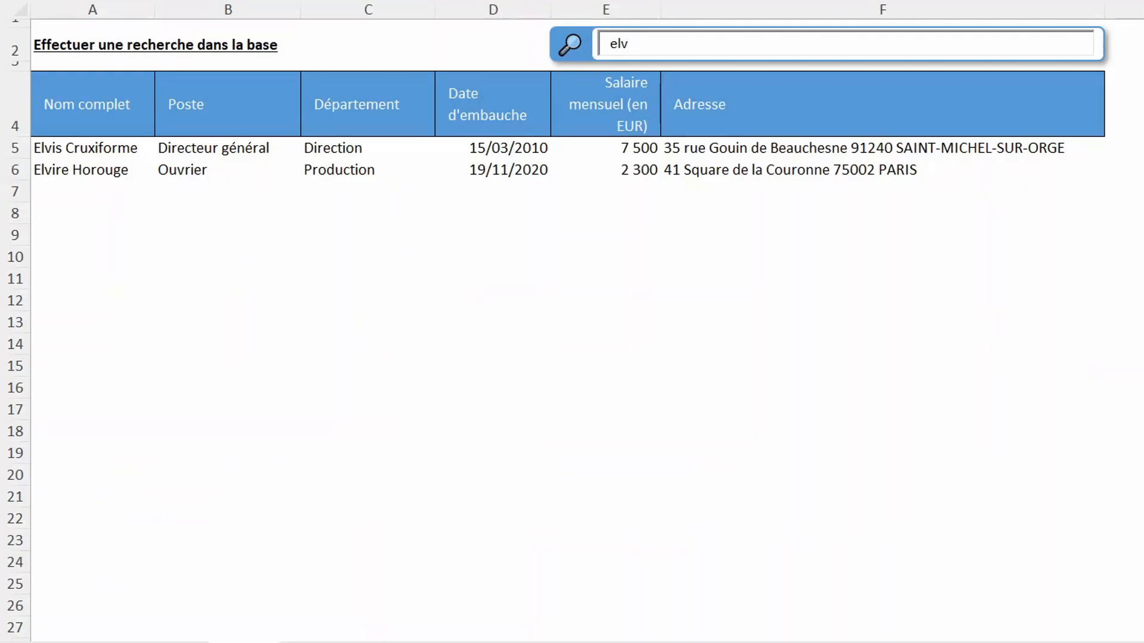
key(BackSpace)
key(BackSpace)
key(BackSpace)
- Search the employee database for a first name, shorten it to "je", and empty the search box
text(jean)
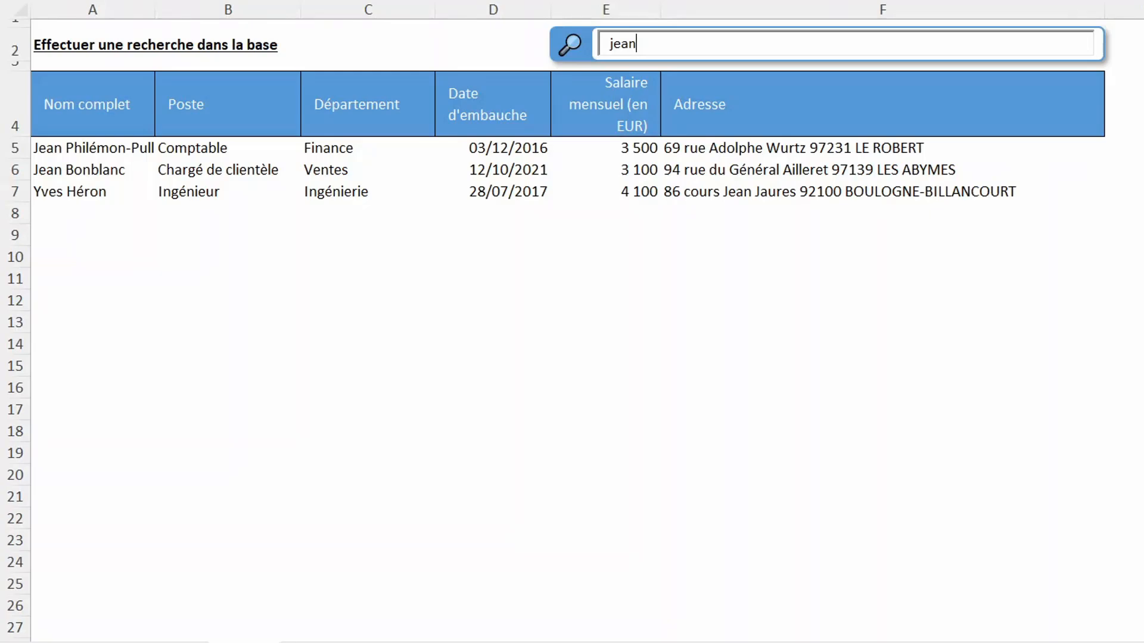
key(BackSpace)
key(BackSpace)
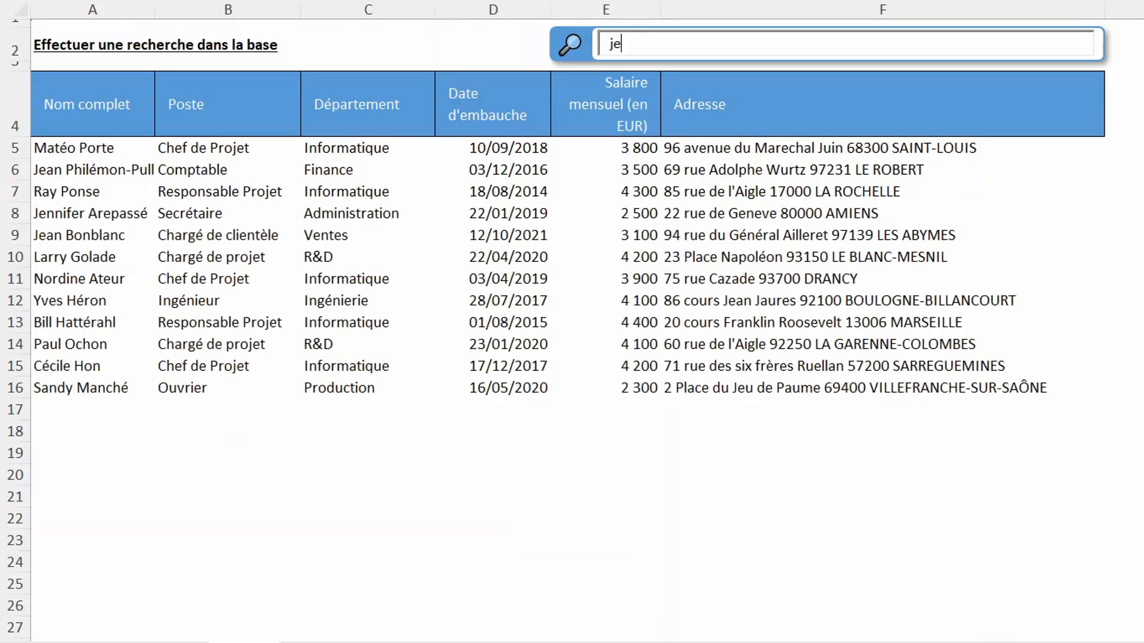
key(BackSpace)
key(BackSpace)
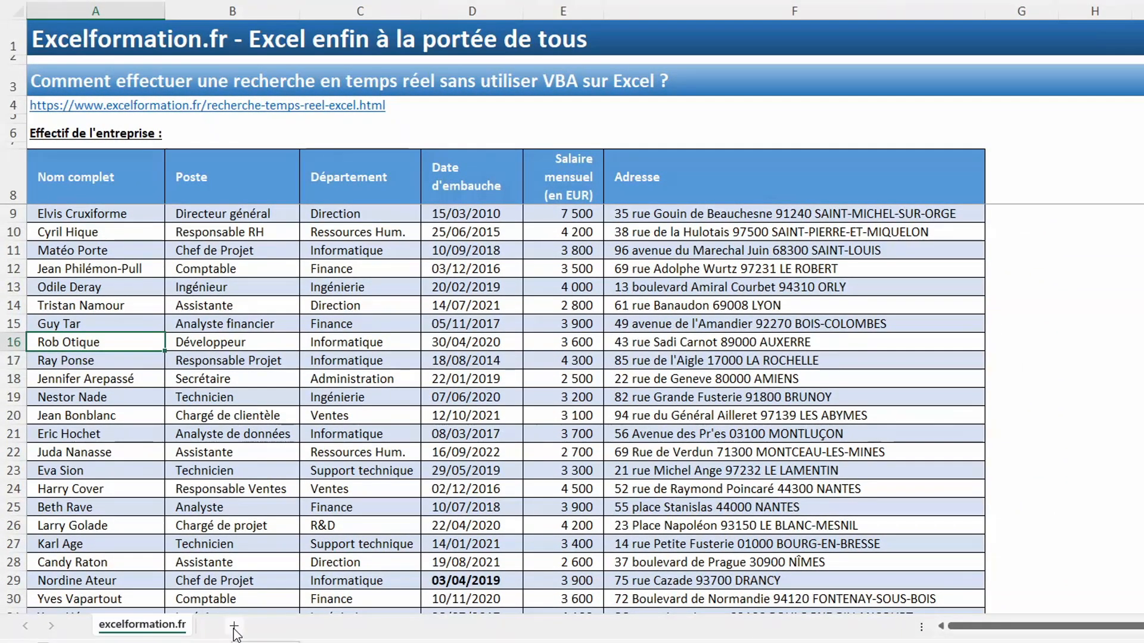
- Add a new worksheet after the excelformation.fr sheet and name it Rechercher
click(234, 626)
double_click(234, 625)
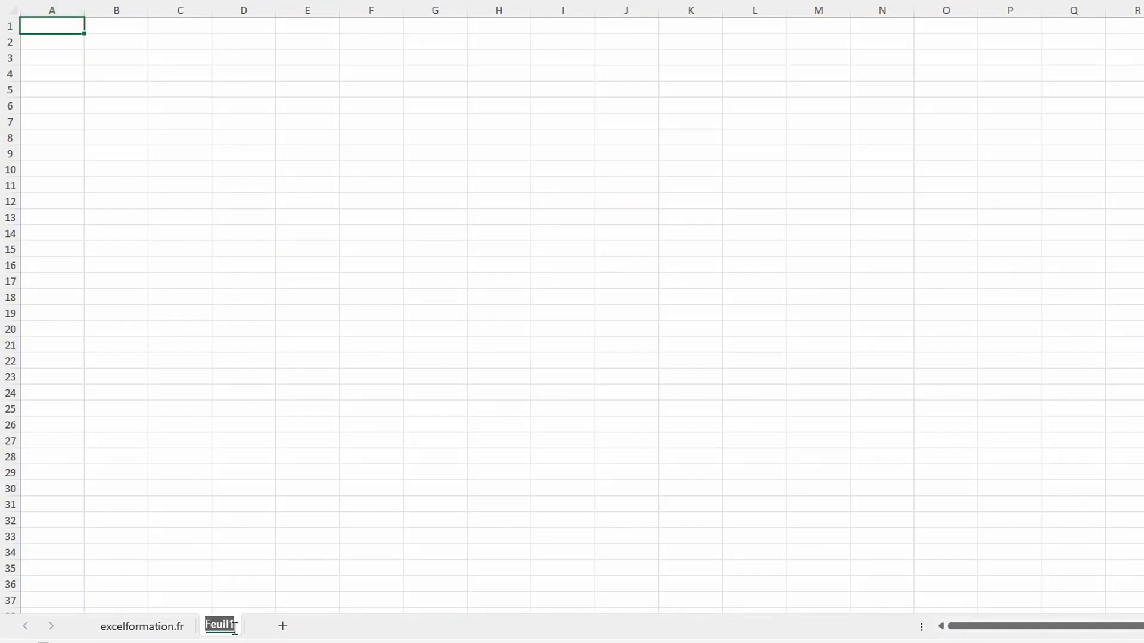
text(Rechercher)
key(Return)
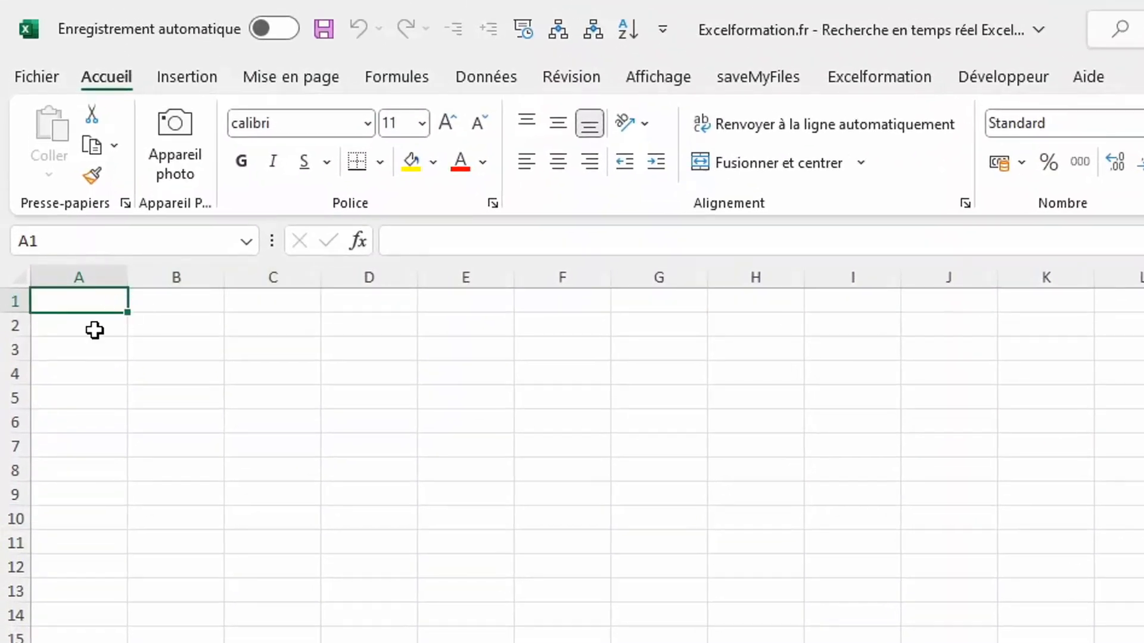
- Insert the right-facing magnifying glass emoji in cell A2, finding it with the word "loupe"
click(95, 330)
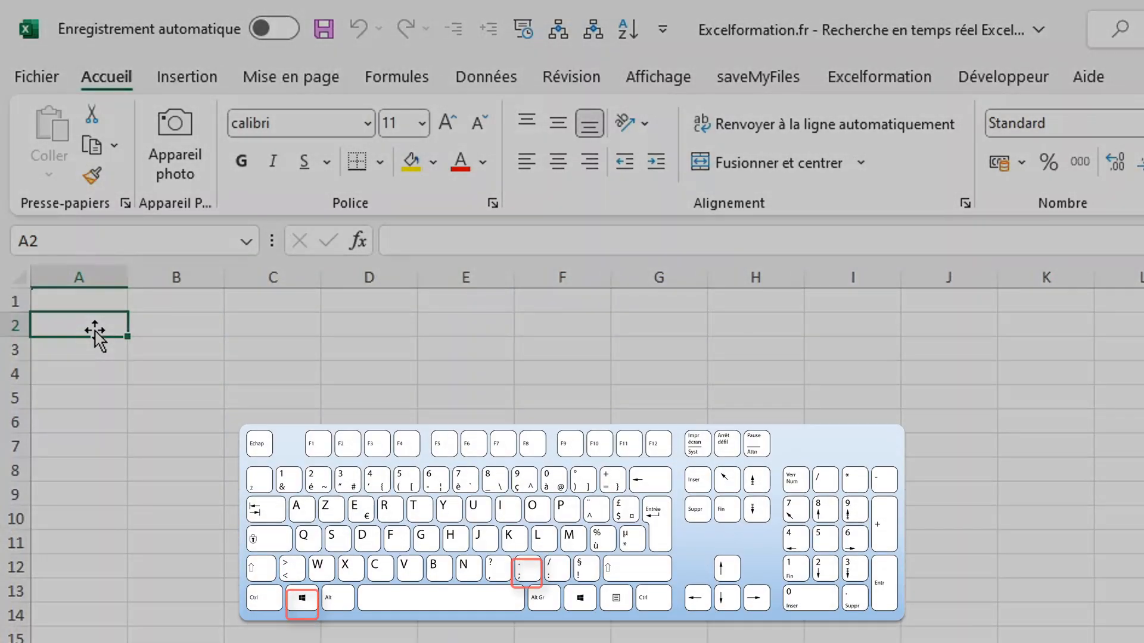
key(super+semicolon)
text(lo)
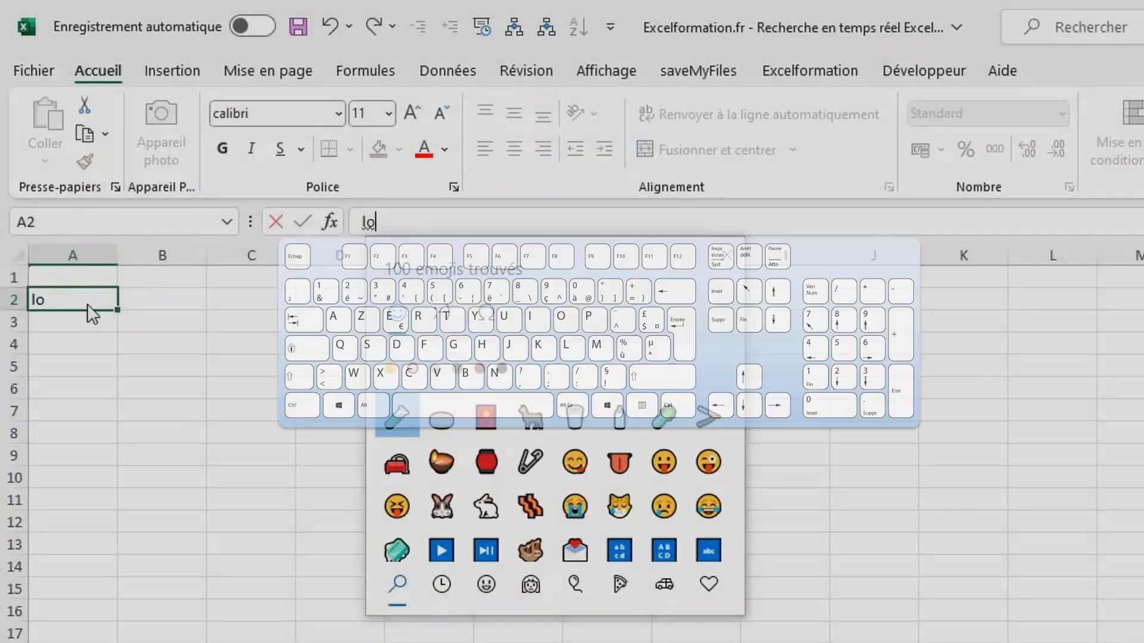
text(upe)
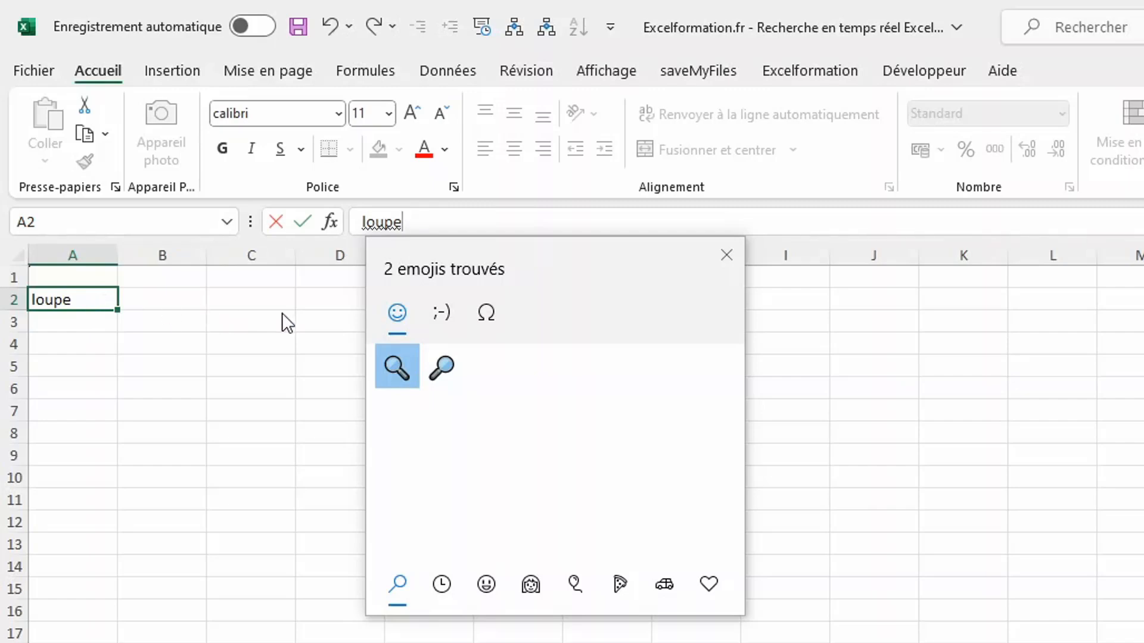
click(437, 367)
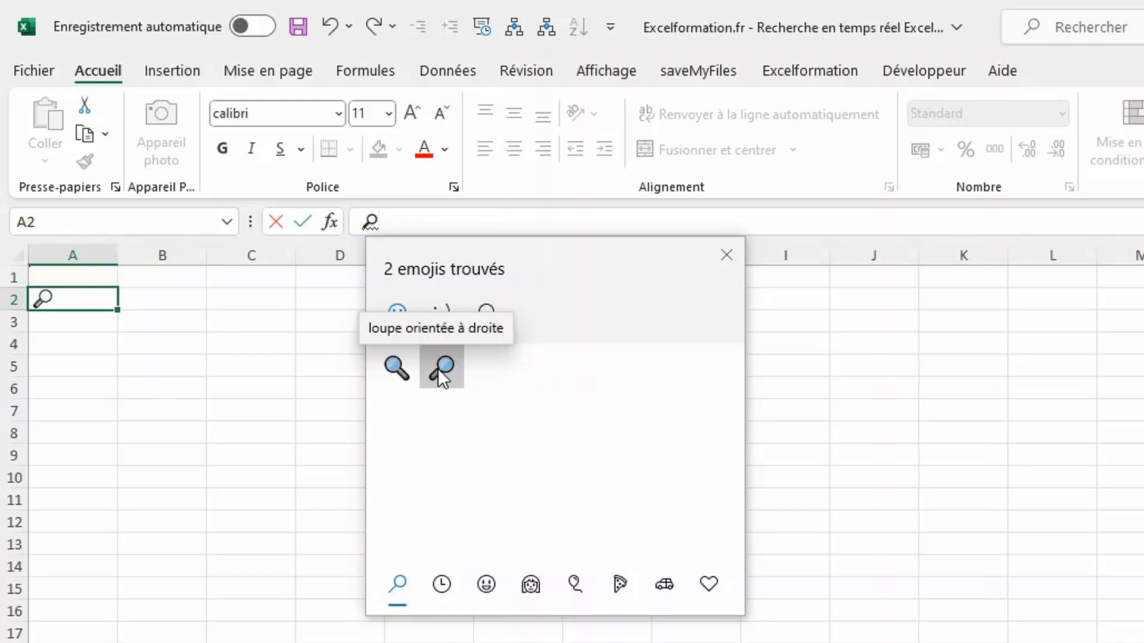
key(Escape)
- Name cell B2 "critere" and enter a sample first name in it as the search criterion
click(177, 298)
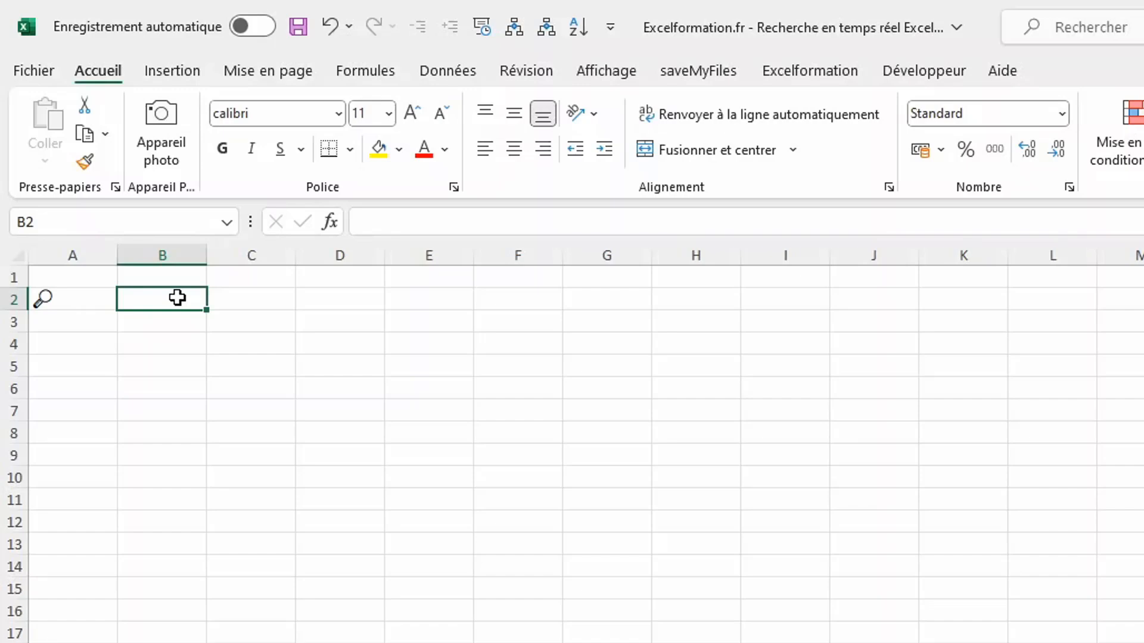
click(113, 221)
text(critere)
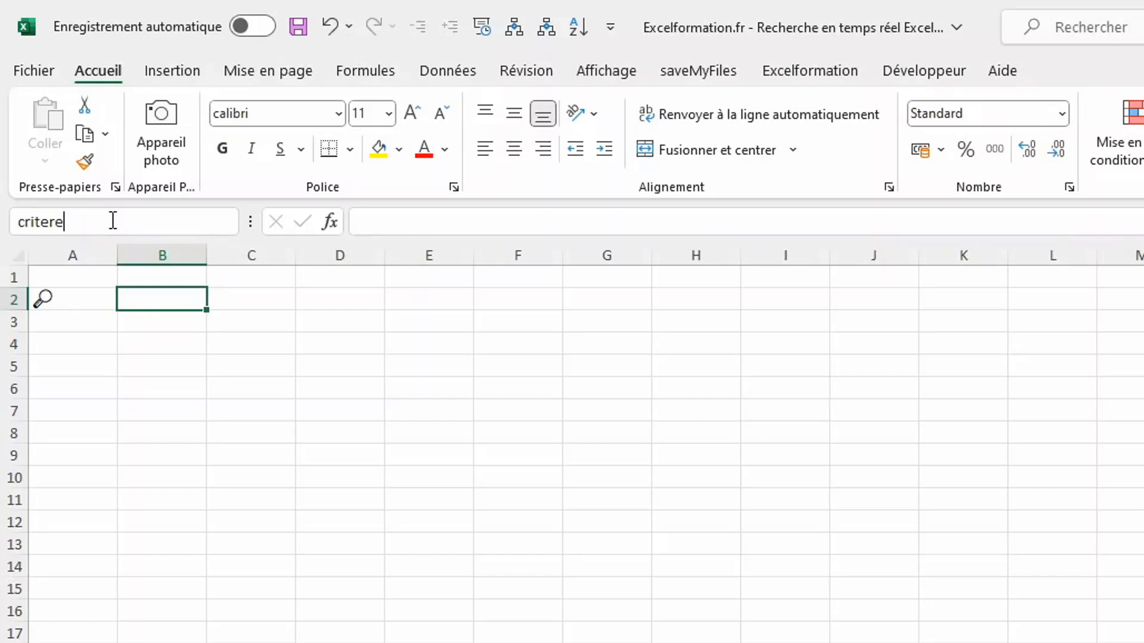
key(Return)
text(Jean)
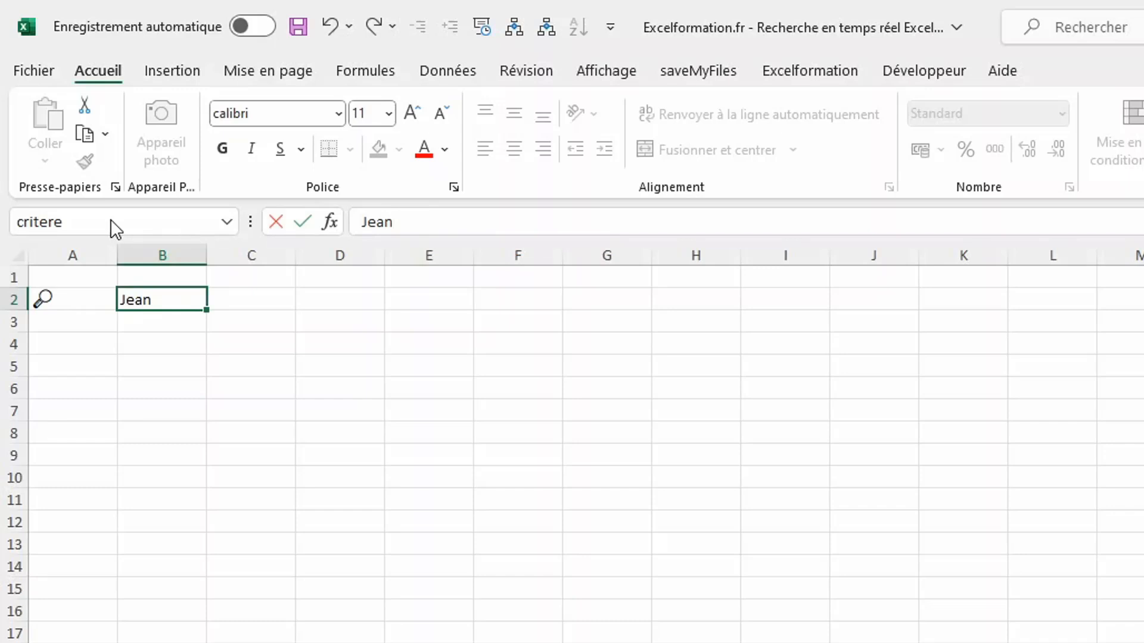
key(Return)
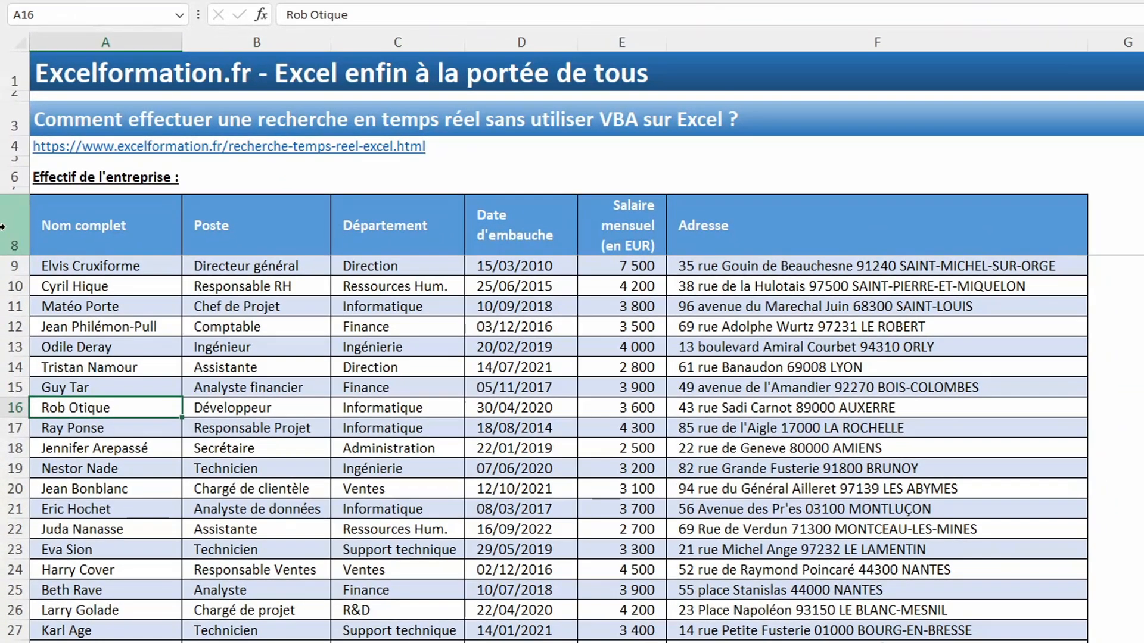
- Copy header row 8 of the employee list into row 4 of the Rechercher sheet
click(7, 224)
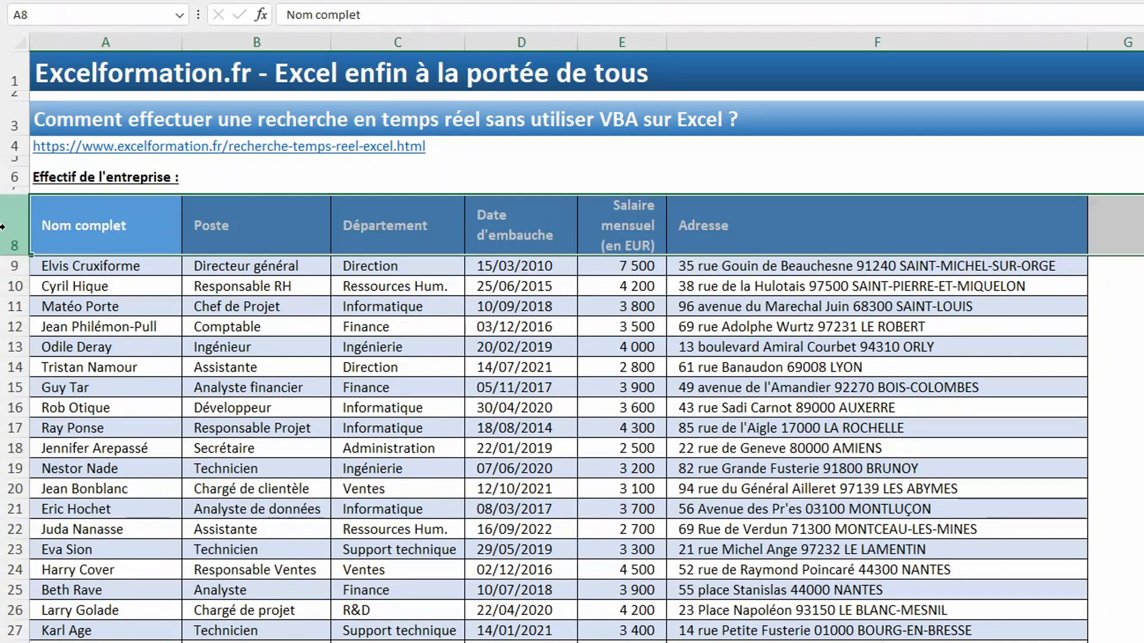
key(ctrl+c)
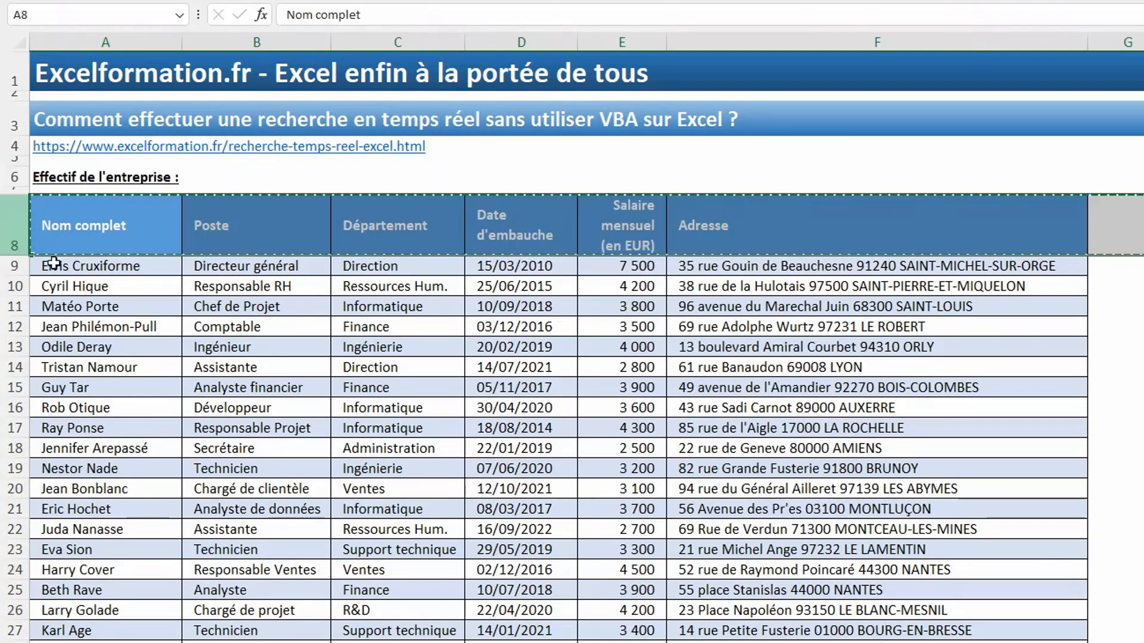
key(ctrl+Page_Down)
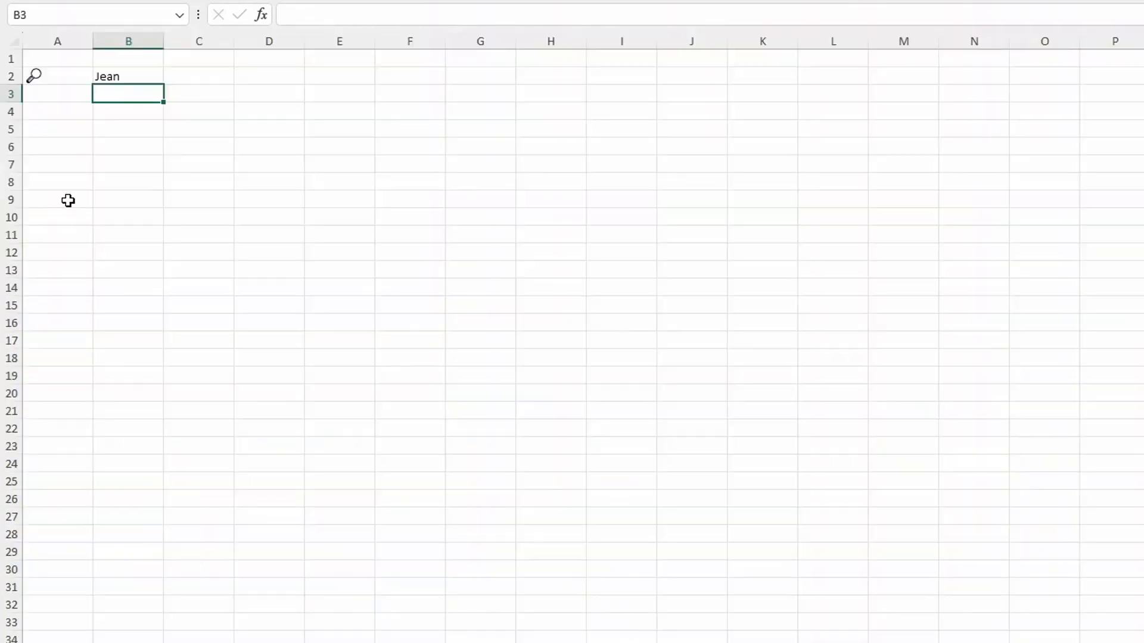
click(6, 112)
key(ctrl+v)
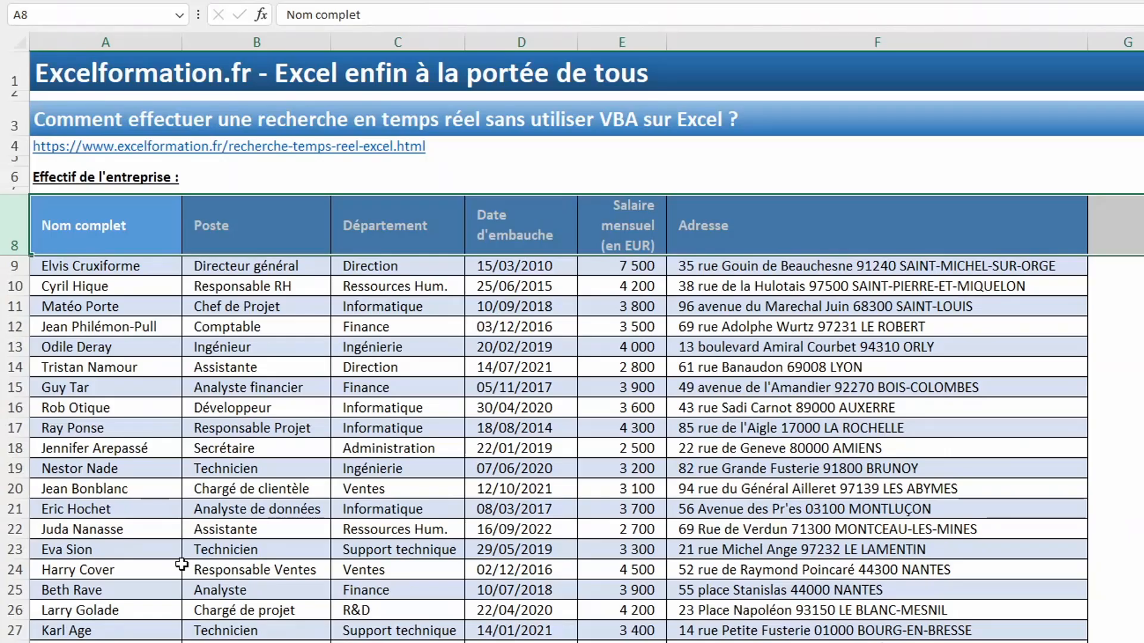
- Convert the employee list A8:F88 into a table with headers and name it "base"
click(488, 393)
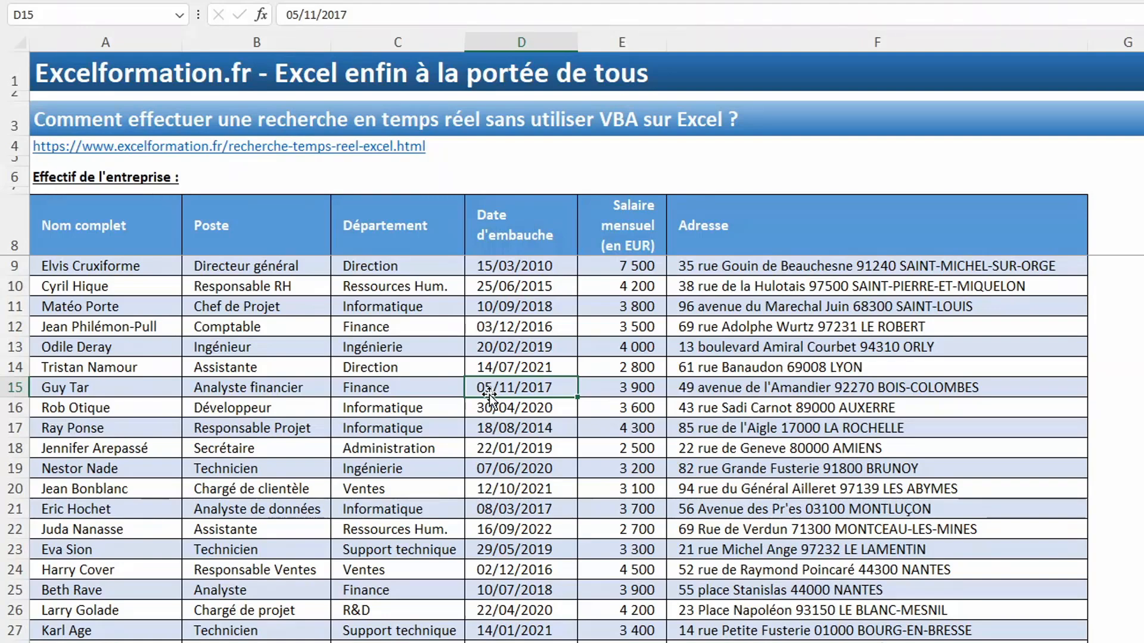
click(390, 366)
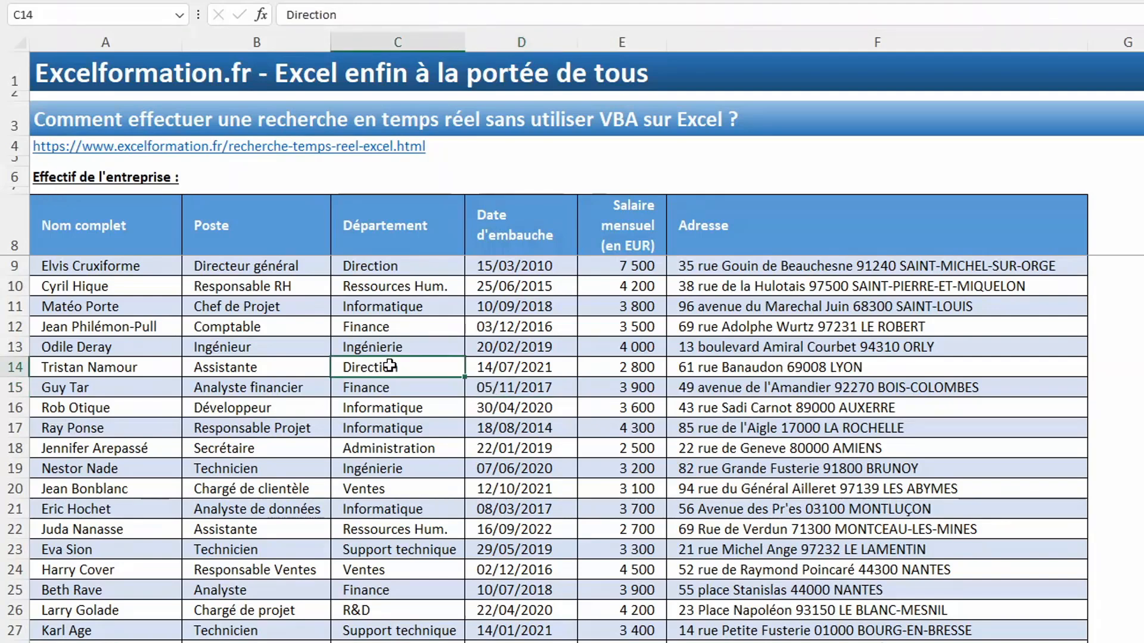
key(ctrl+l)
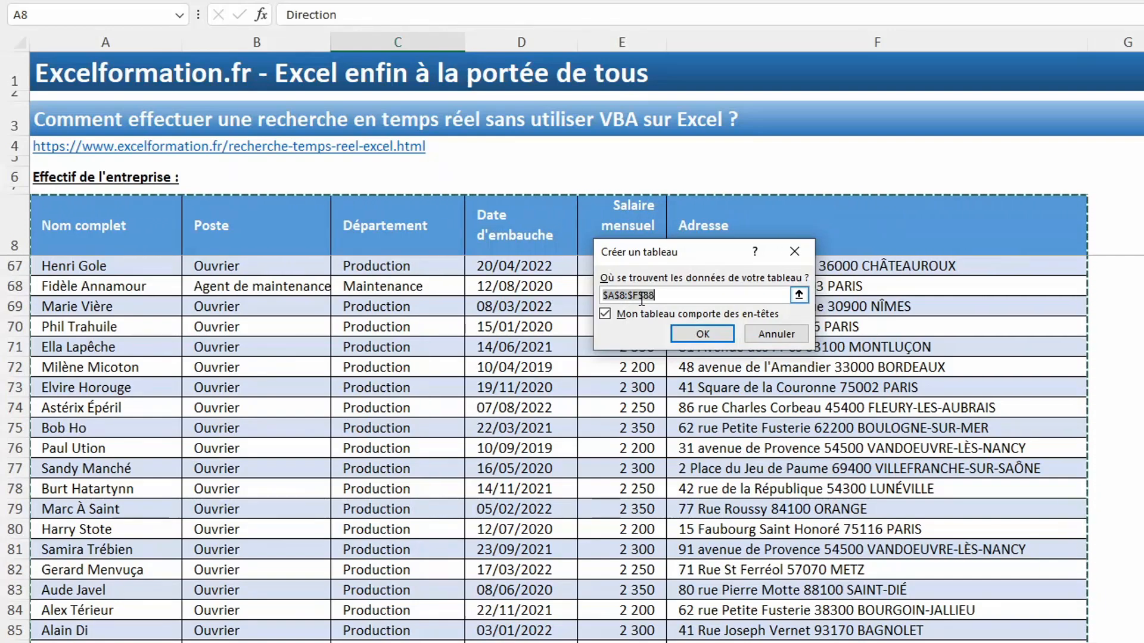
drag(146, 246, 888, 631)
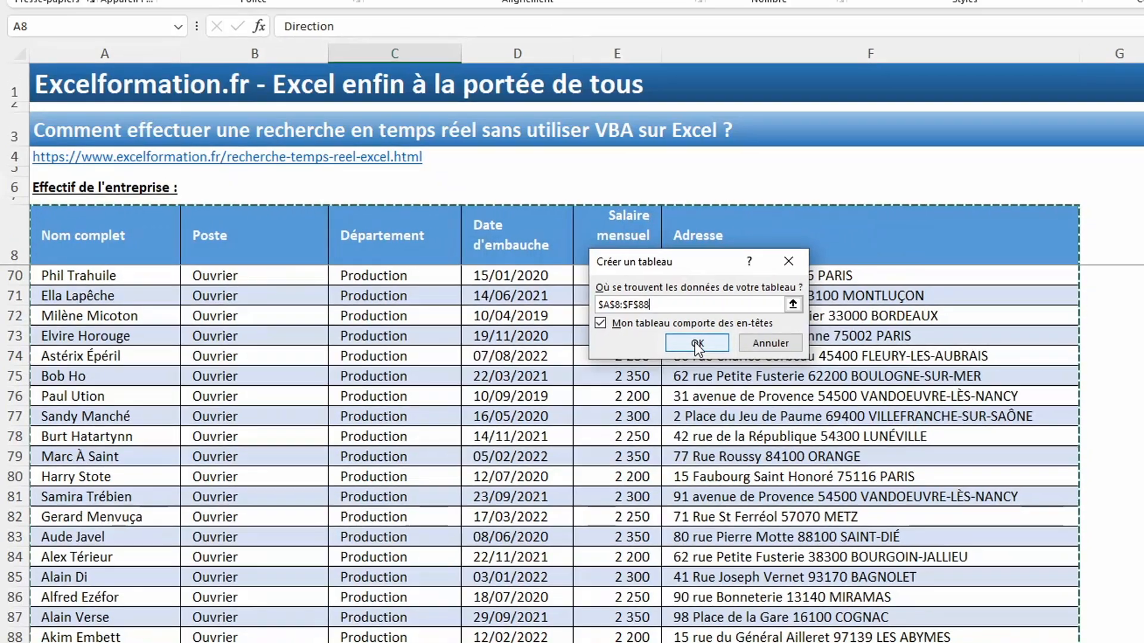
click(697, 334)
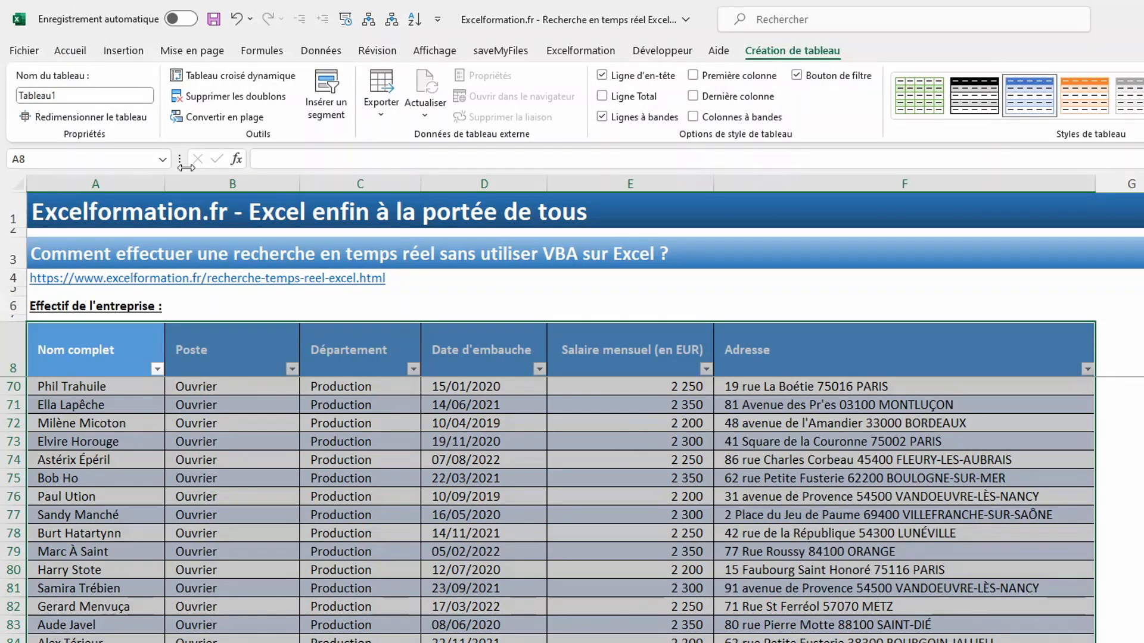
click(65, 97)
text(base)
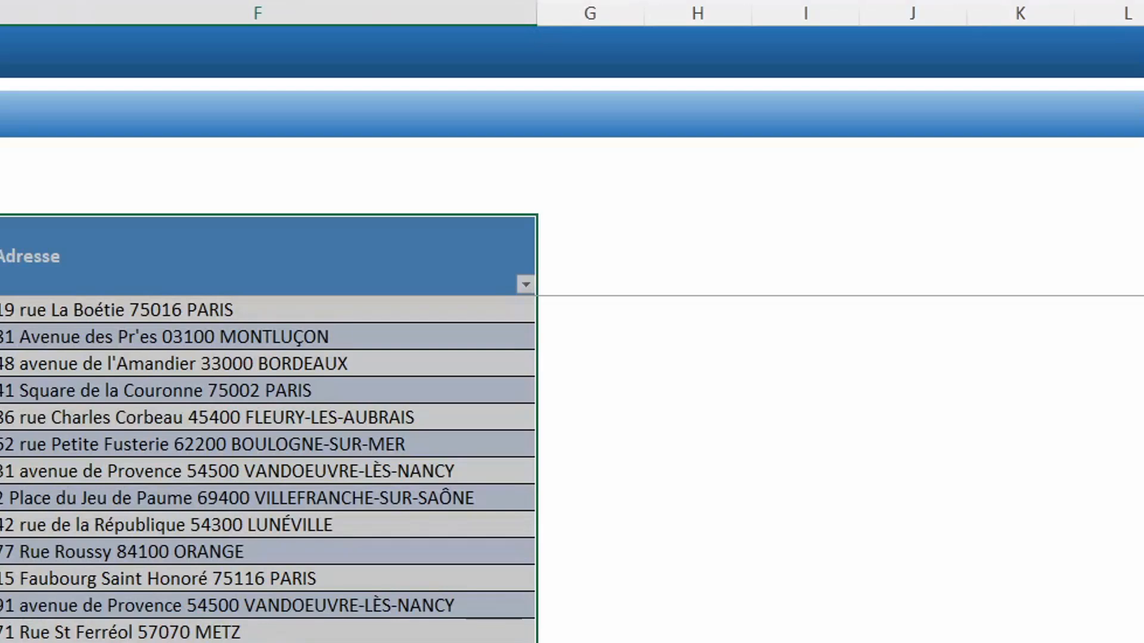
- Add a column headed "Recherche" in G8, directly after the Adresse column of the table
click(602, 271)
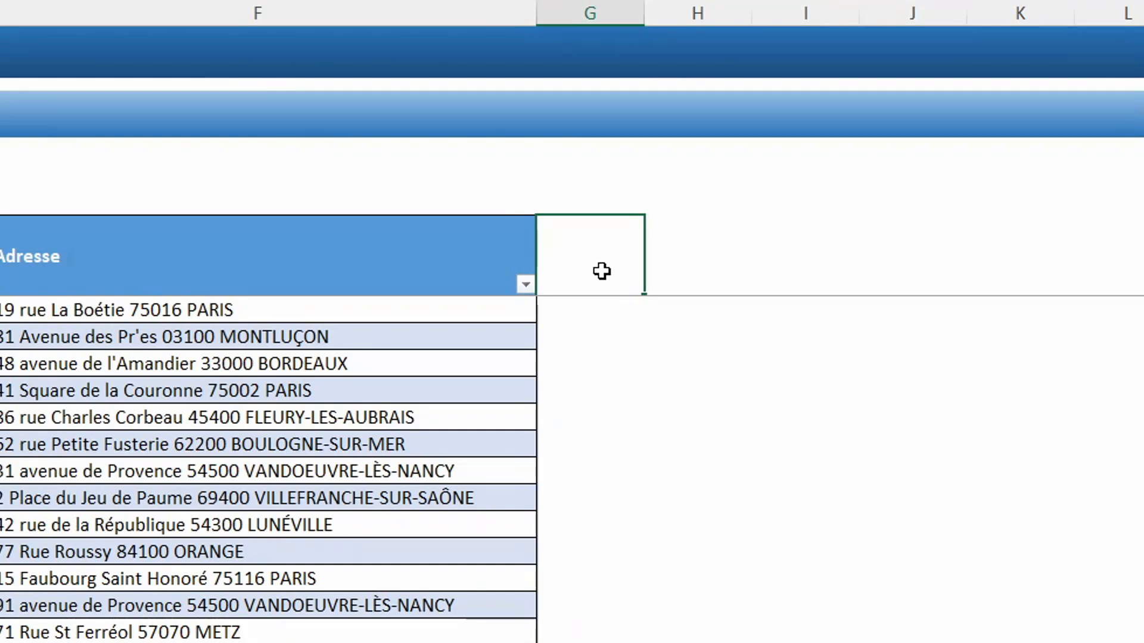
text(T)
key(BackSpace)
text(Recherche)
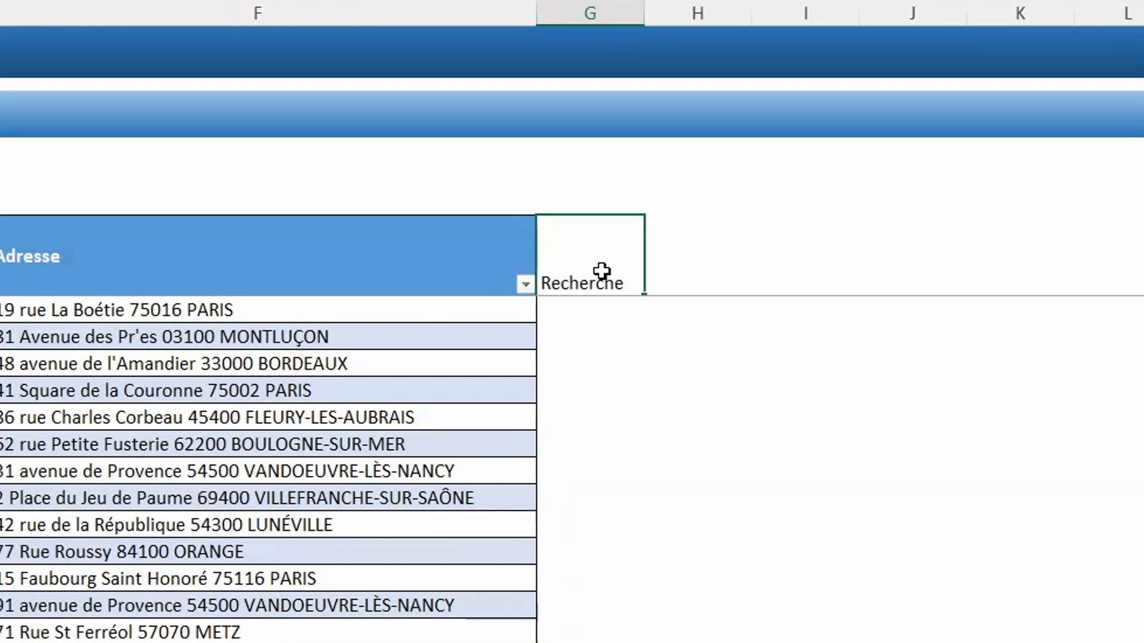
key(Return)
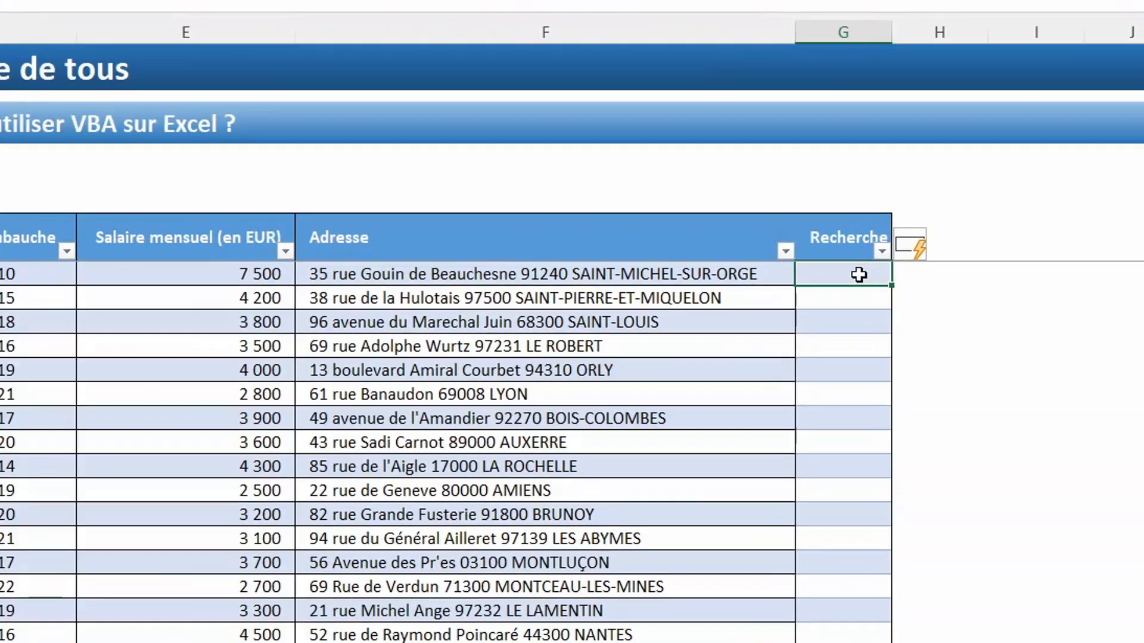
- Fill the Recherche column with =CONCAT(base[@[Nom complet]:[Adresse]]) and check the joined text down the table
text(=conca)
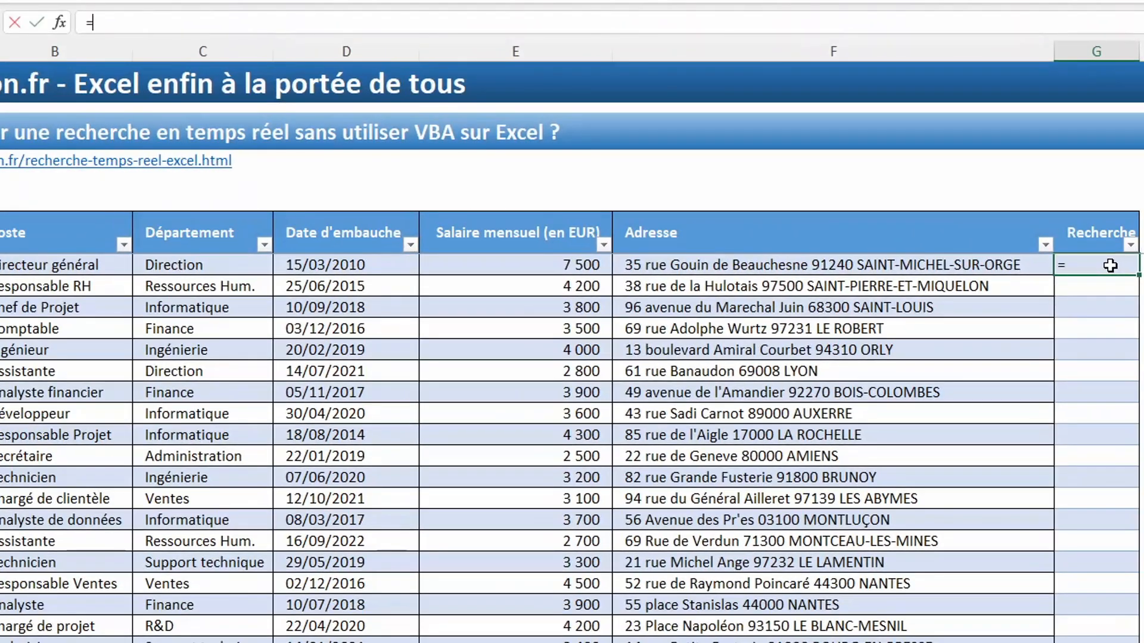
text(t()
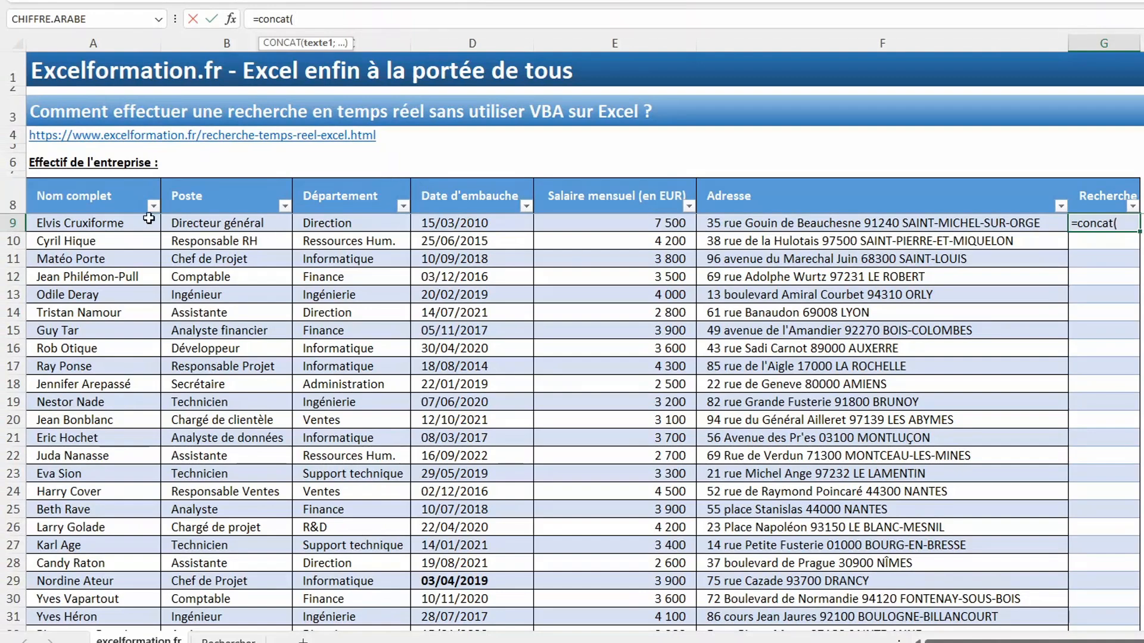
drag(132, 224, 878, 222)
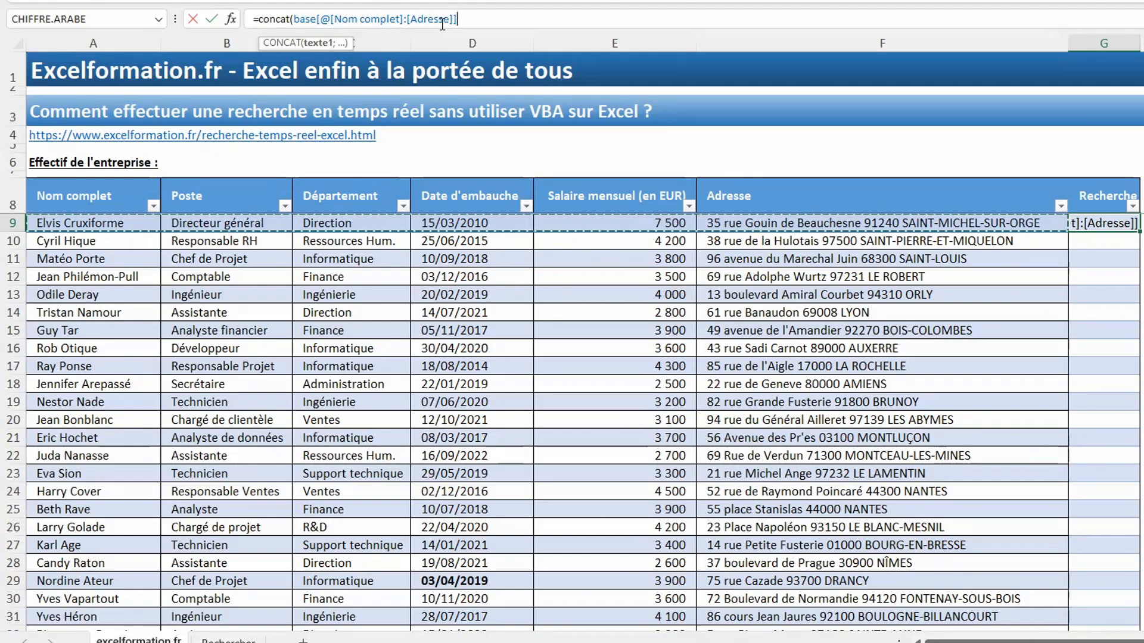
text())
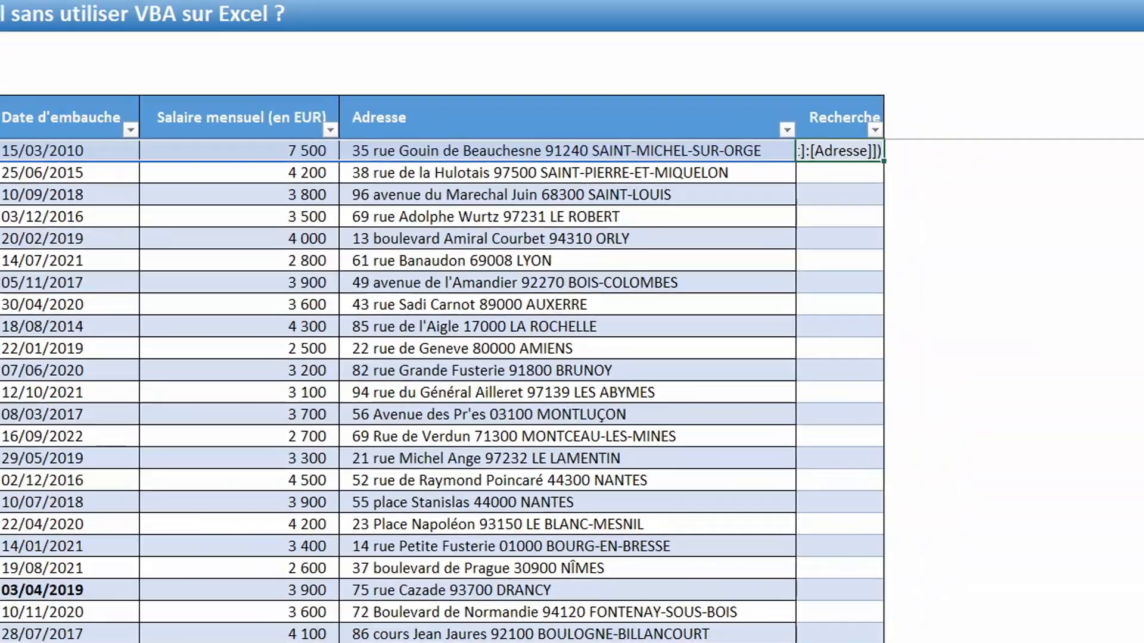
key(Return)
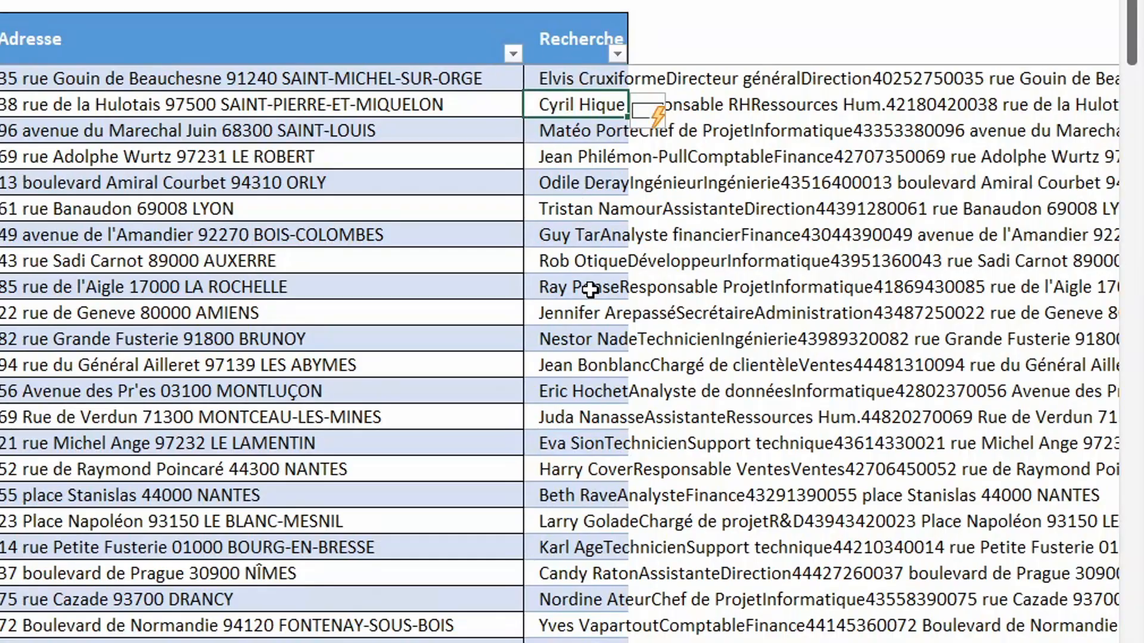
scroll(589, 288, down, 2)
scroll(589, 290, down, 12)
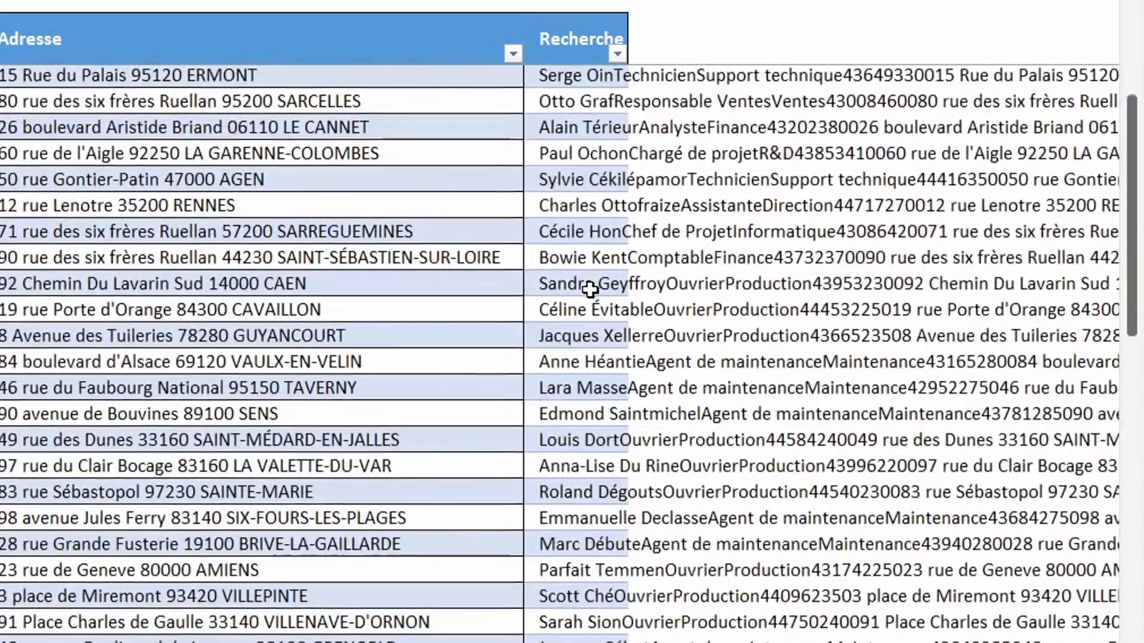
scroll(590, 291, down, 5)
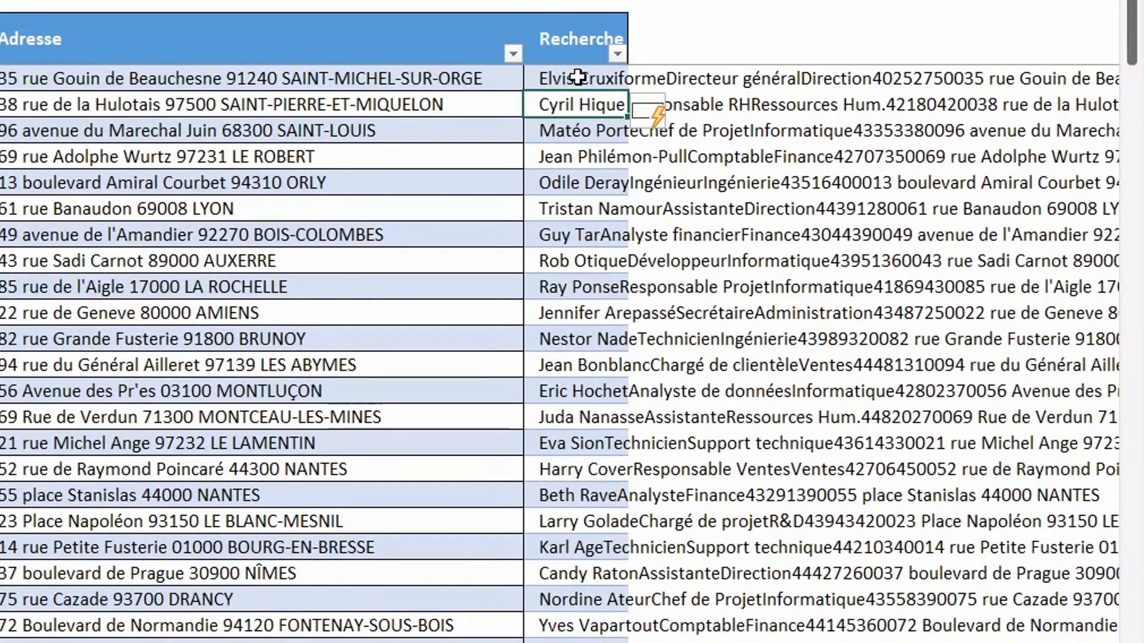
- Change the Recherche column formula to =CHERCHE(critere;CONCAT(base[@[Nom complet]:[Adresse]])) to look for the criterion in each row's joined text
click(579, 78)
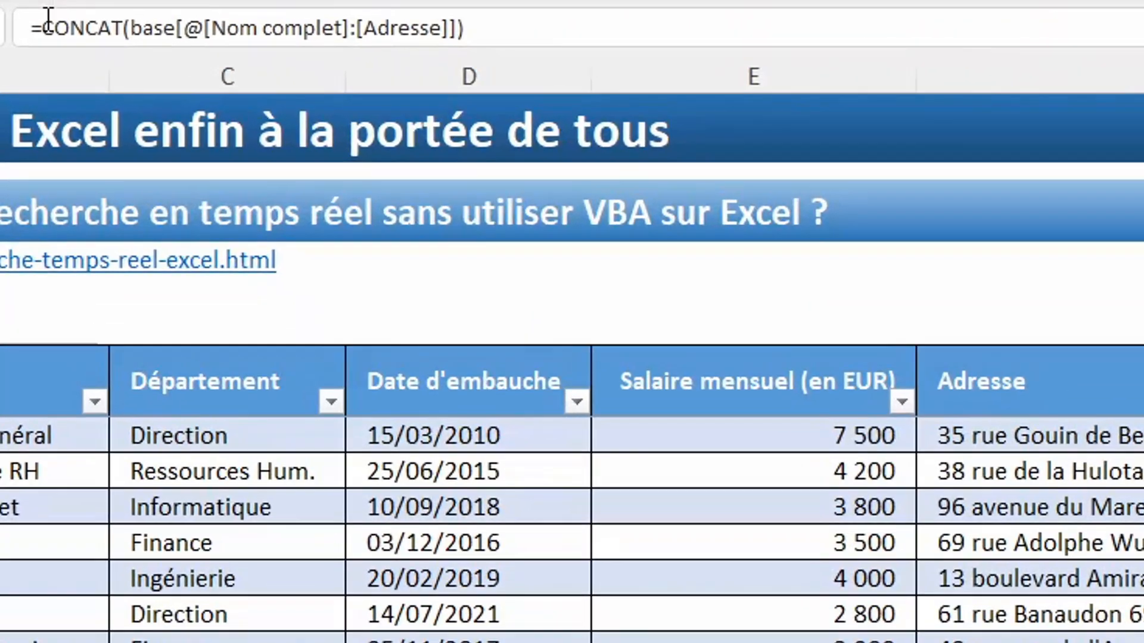
click(43, 24)
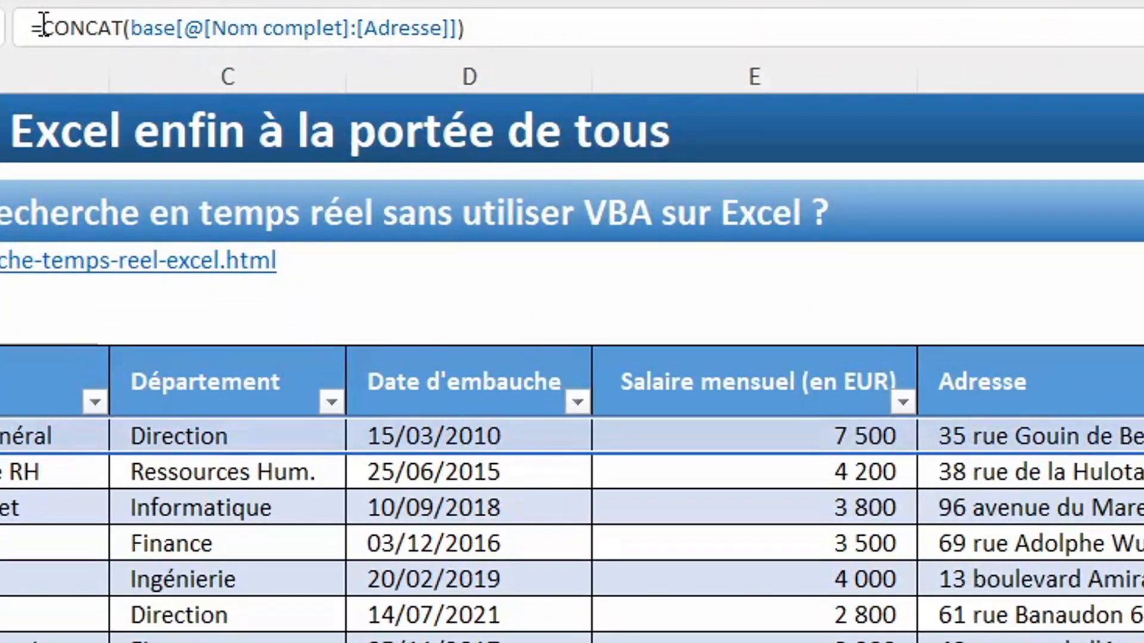
text(cherche()
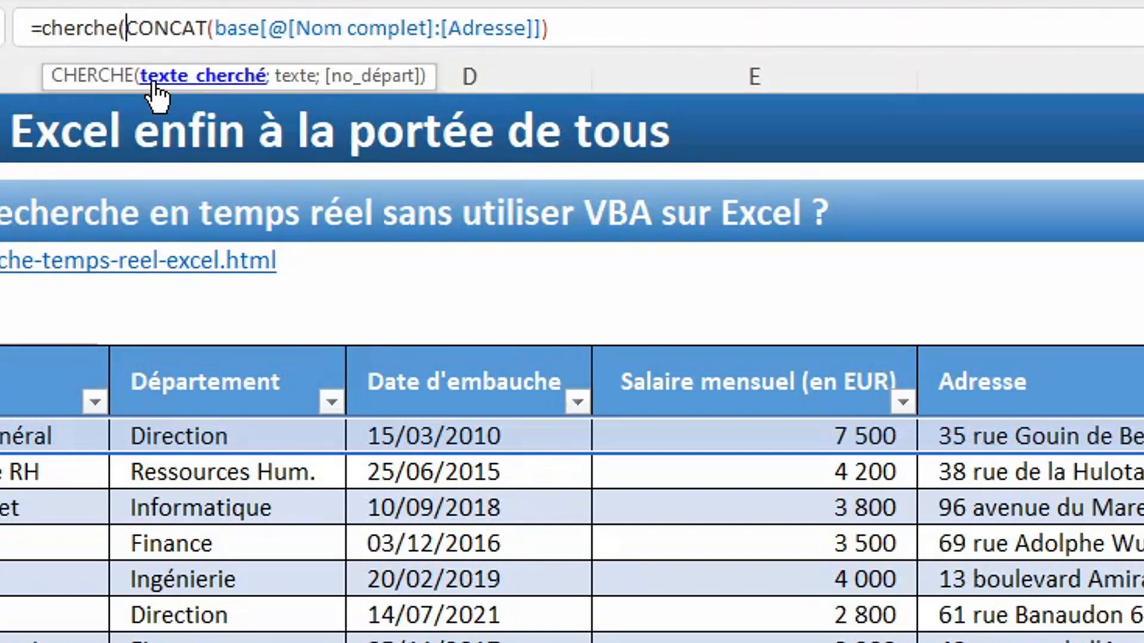
text(cri)
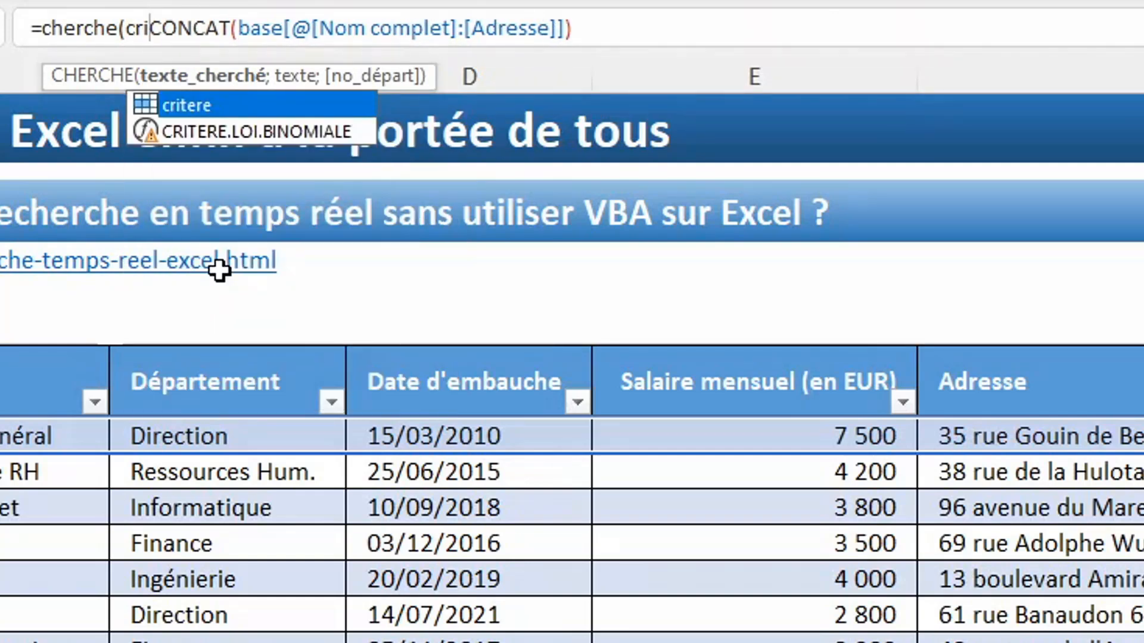
key(Tab)
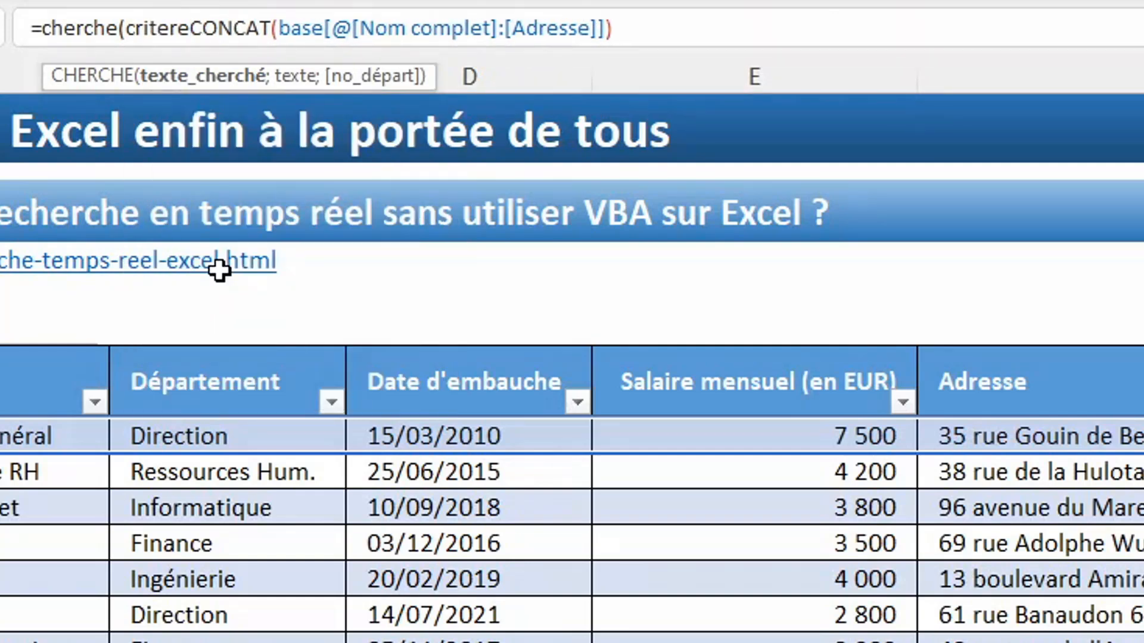
text(;)
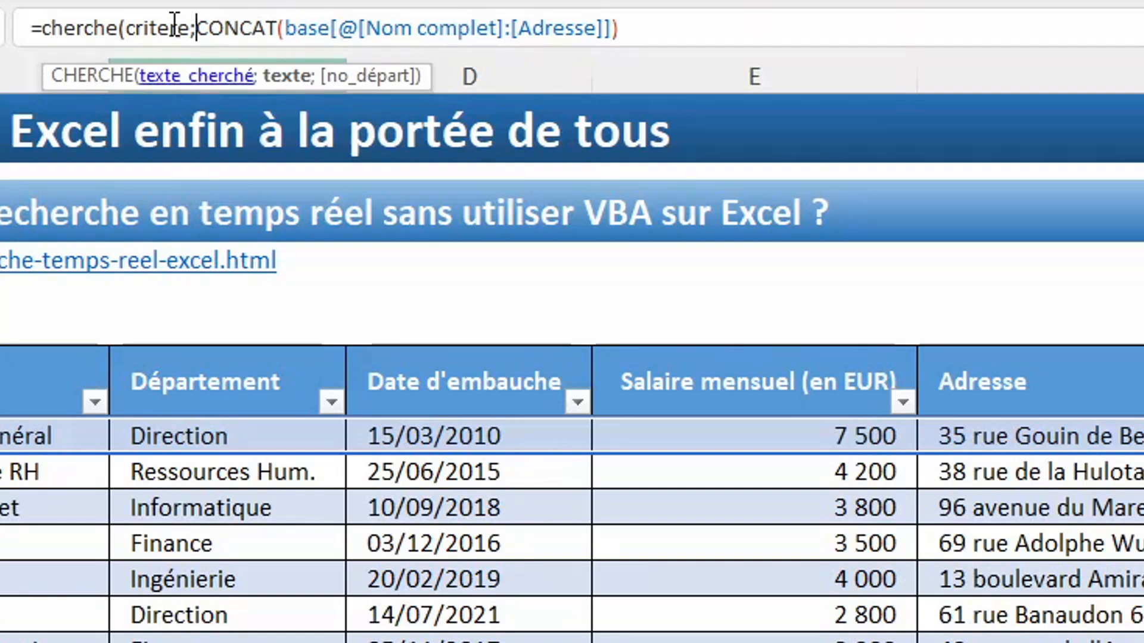
click(649, 30)
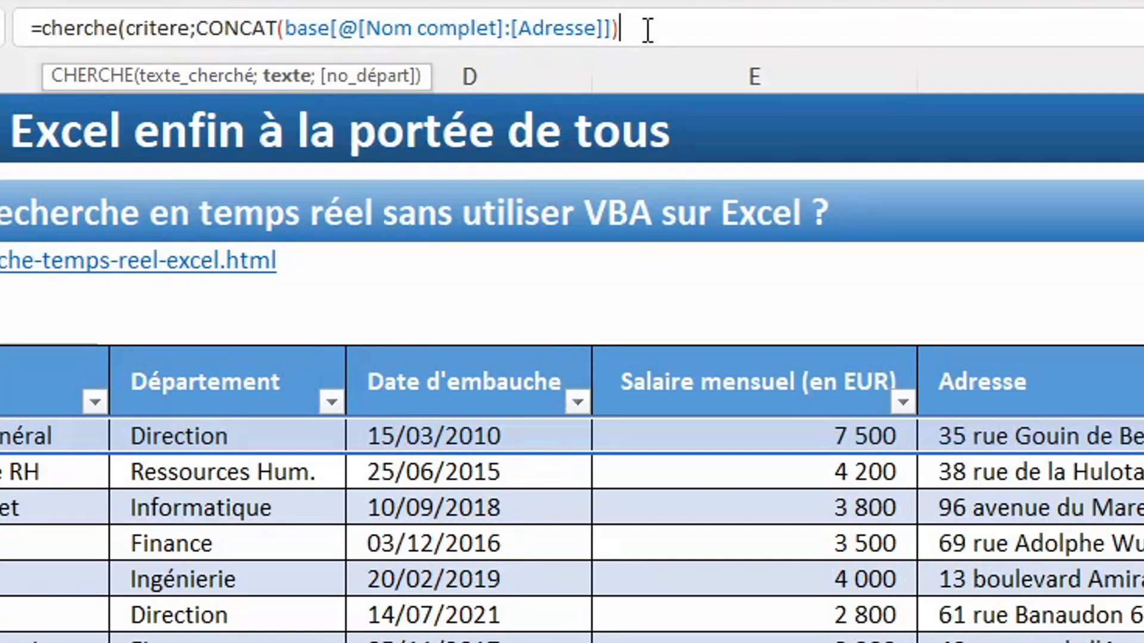
text())
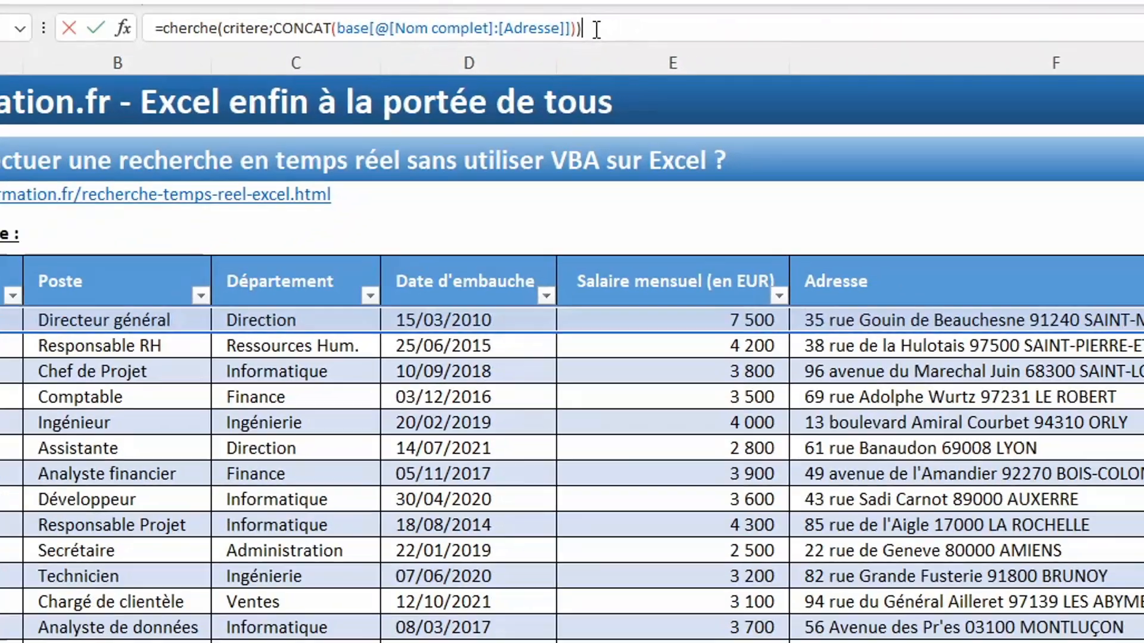
key(Return)
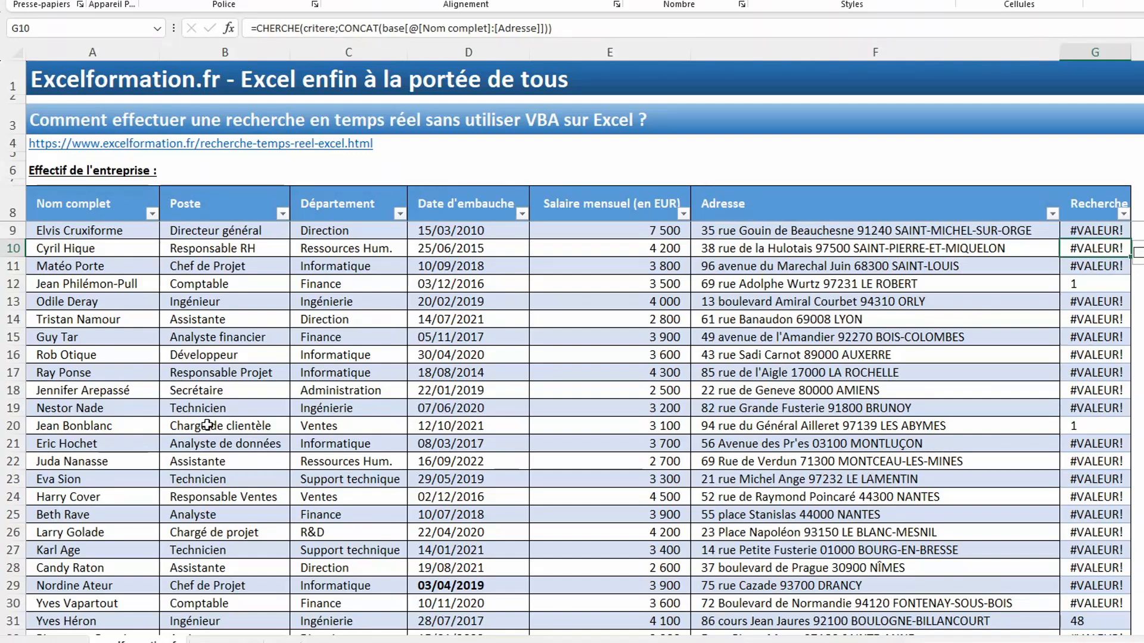
- Wrap the Recherche column formula in ESTNUM, giving =ESTNUM(CHERCHE(critere;CONCAT(base[@[Nom complet]:[Adresse]]))), and check the results in G11 and G12
click(259, 28)
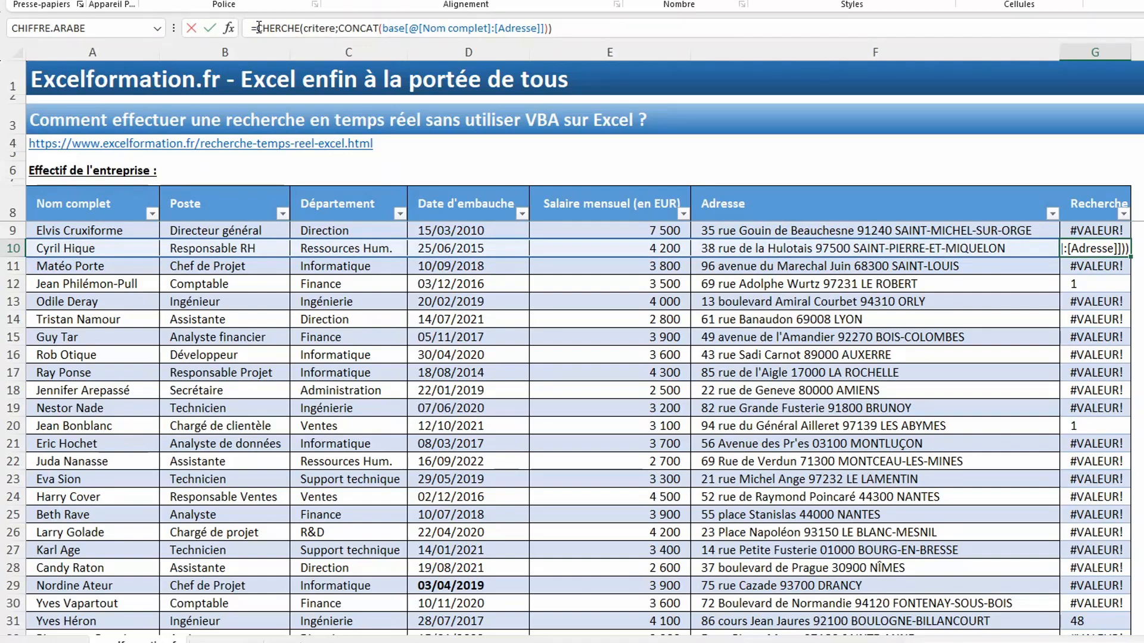
text(est)
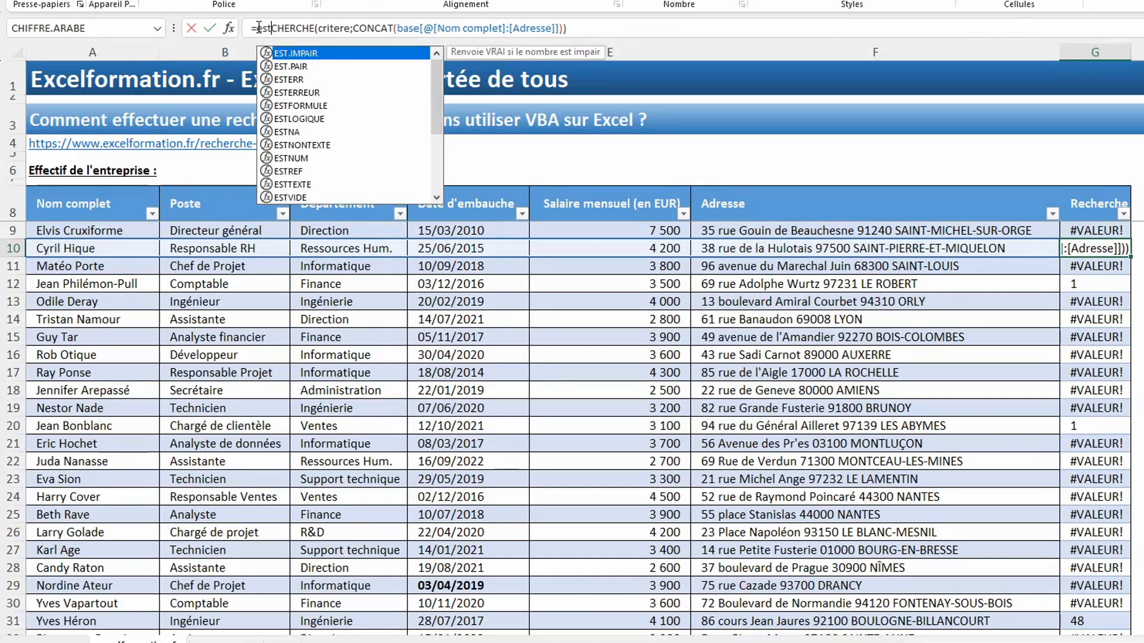
text(nu)
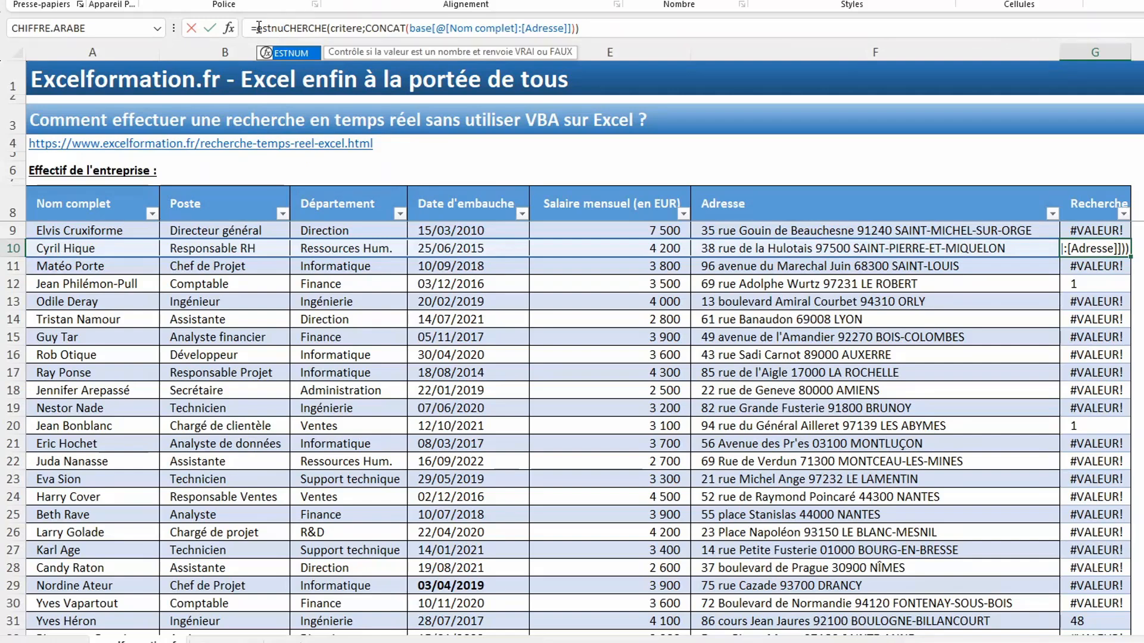
key(Tab)
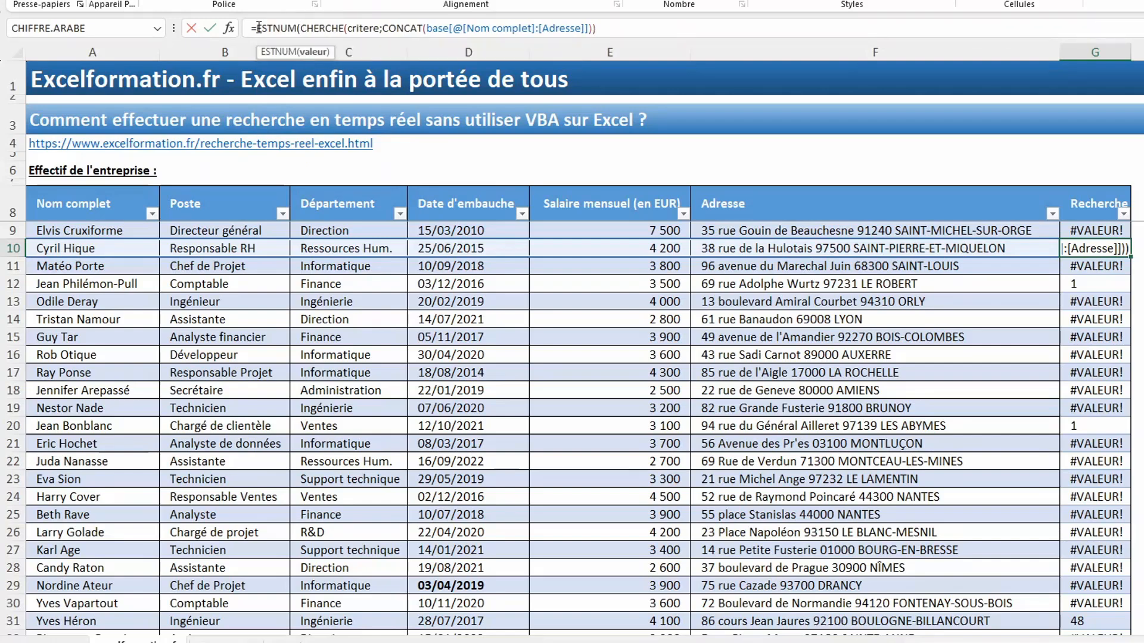
text())
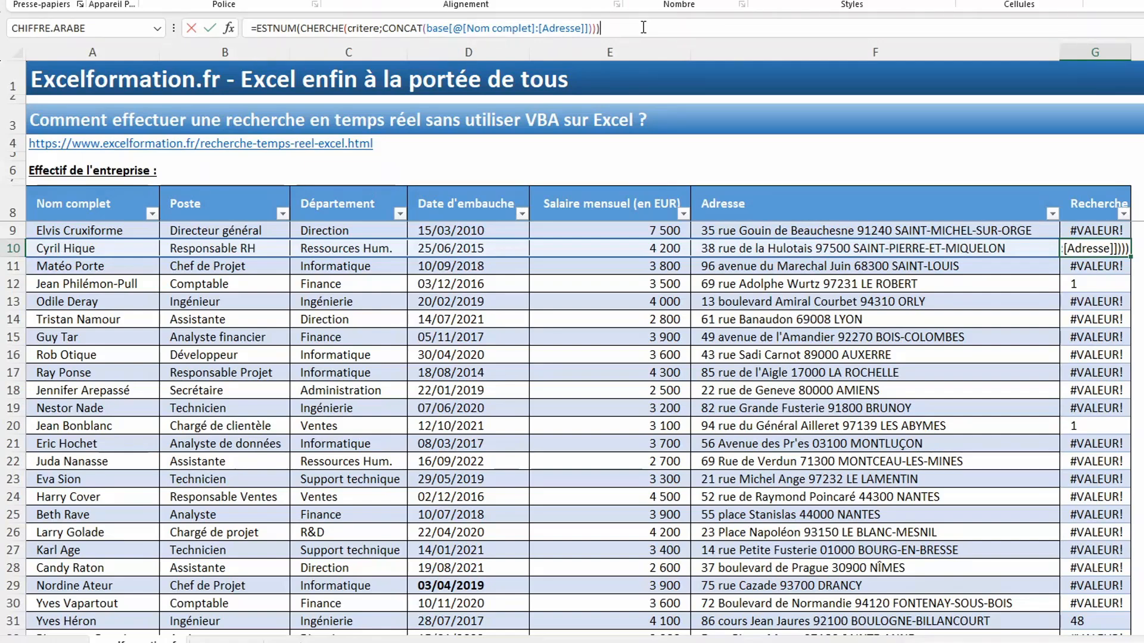
key(Return)
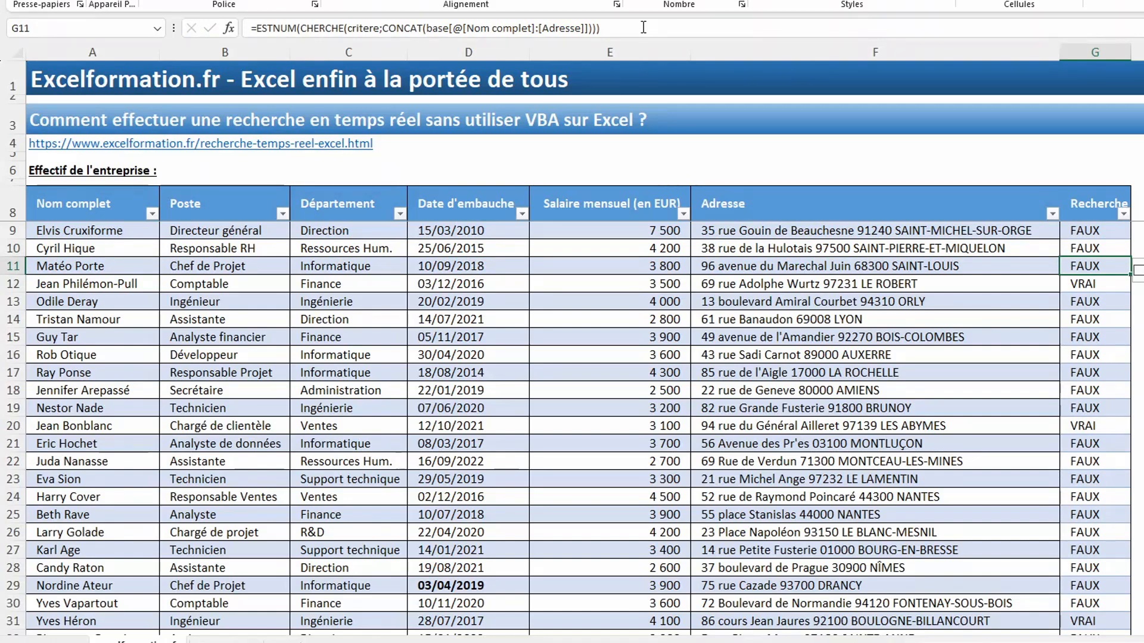
click(1108, 287)
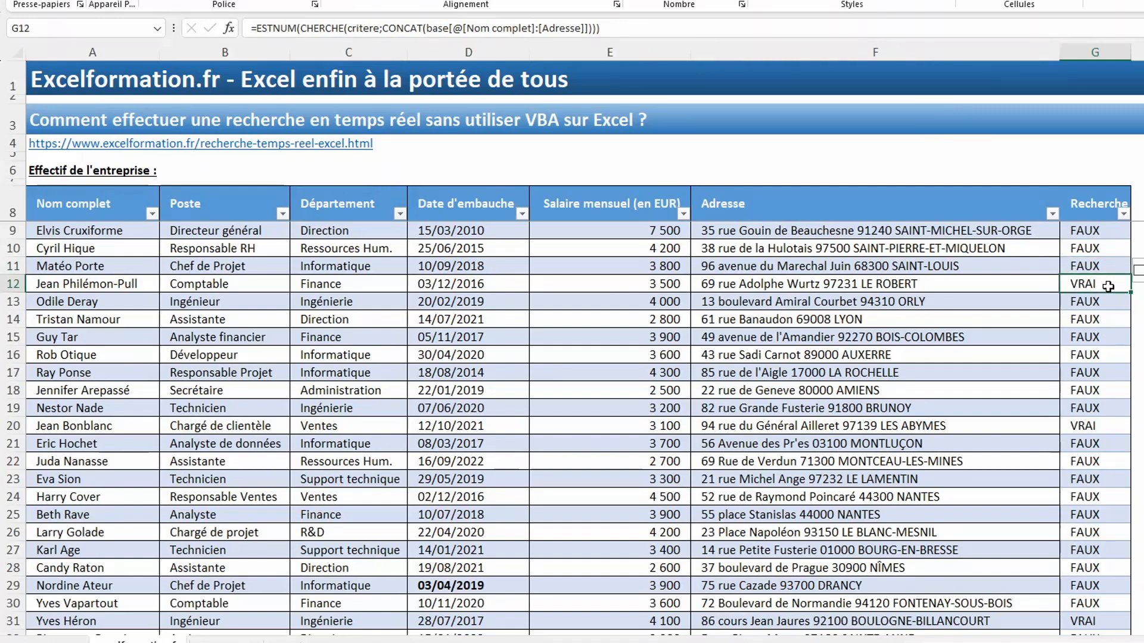
click(1105, 265)
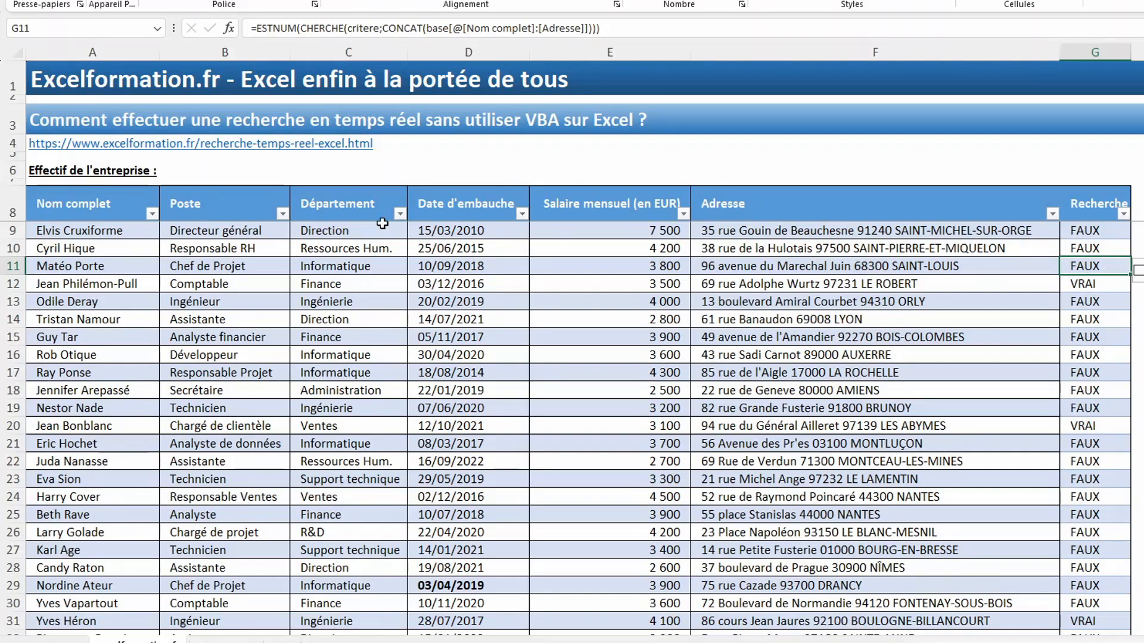
- Name the table data from the Nom complet column through the Adresse column "donnees"
drag(149, 188, 925, 208)
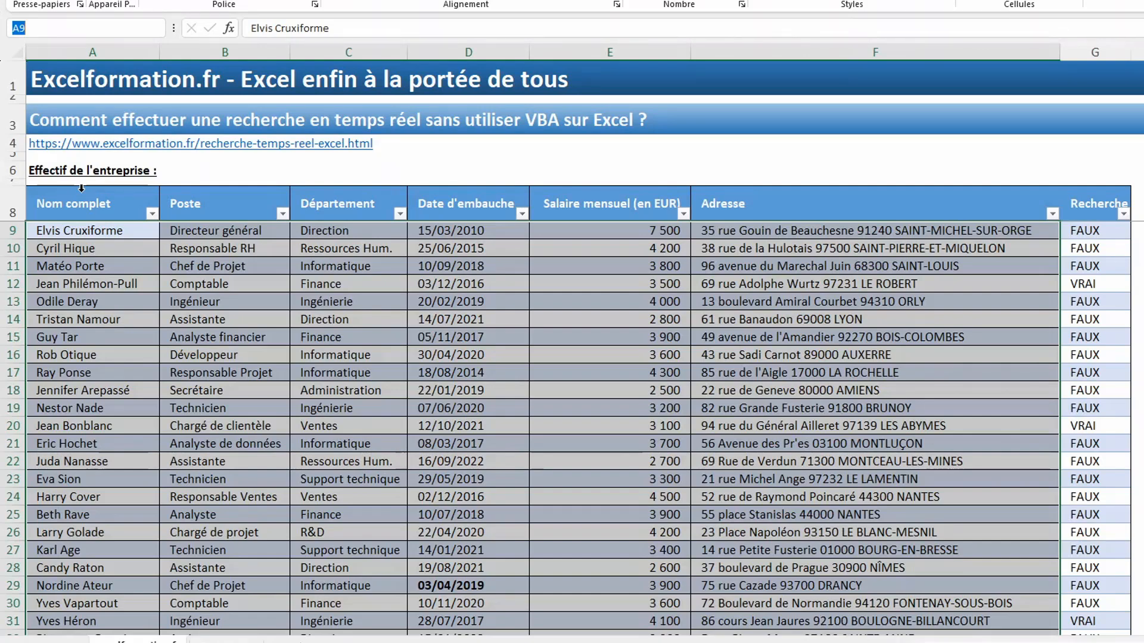
text(do)
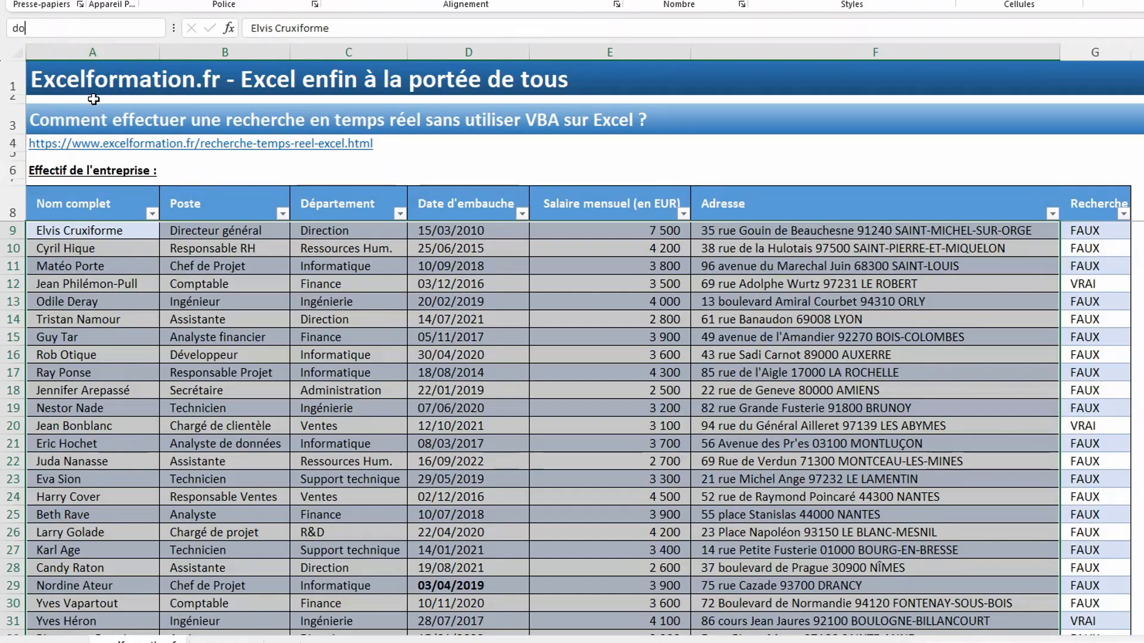
text(nnees)
key(Escape)
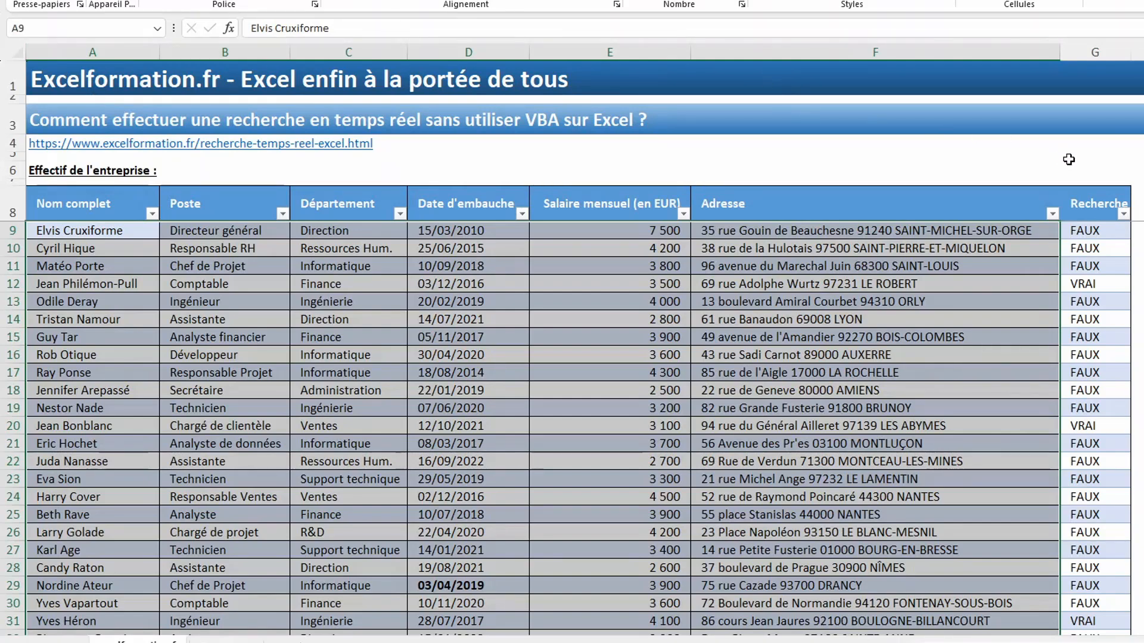
- Name the data cells of the table's Recherche column "recherche"
click(1091, 186)
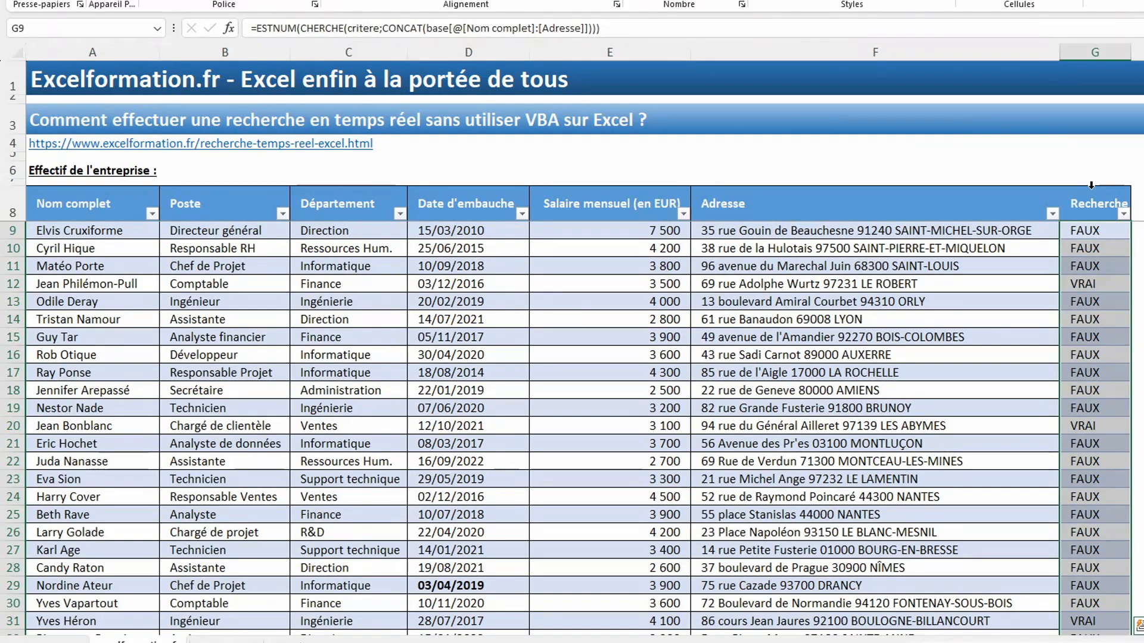
click(67, 23)
text(recherche)
key(Return)
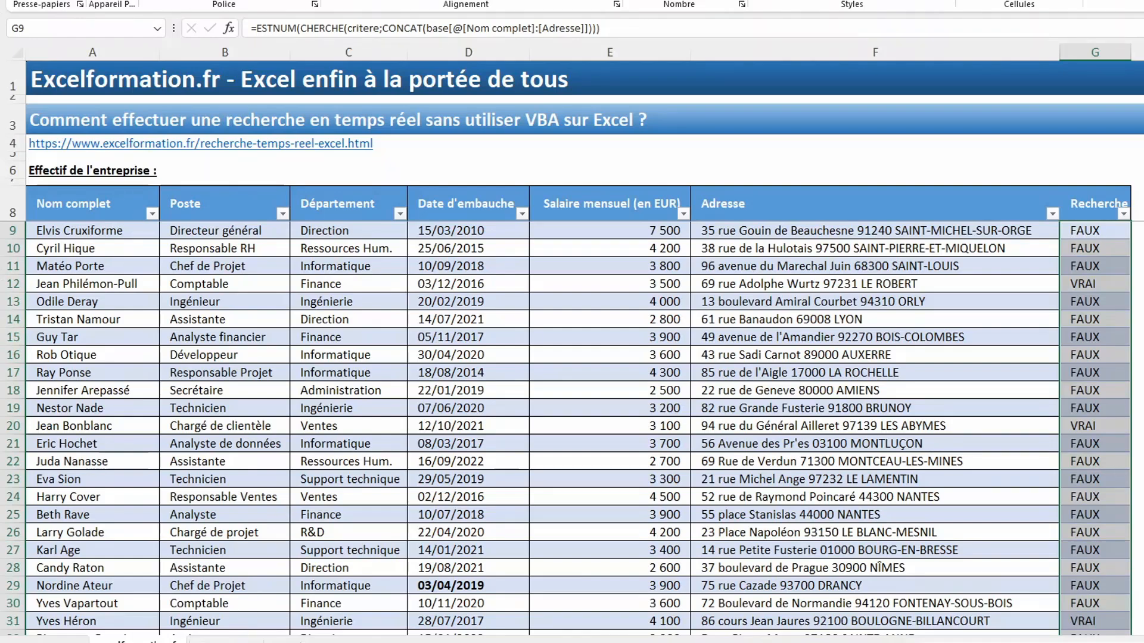
- Enter =FILTRE(donnees;recherche) in cell A5 of the Rechercher sheet, below the Nom complet header
click(222, 642)
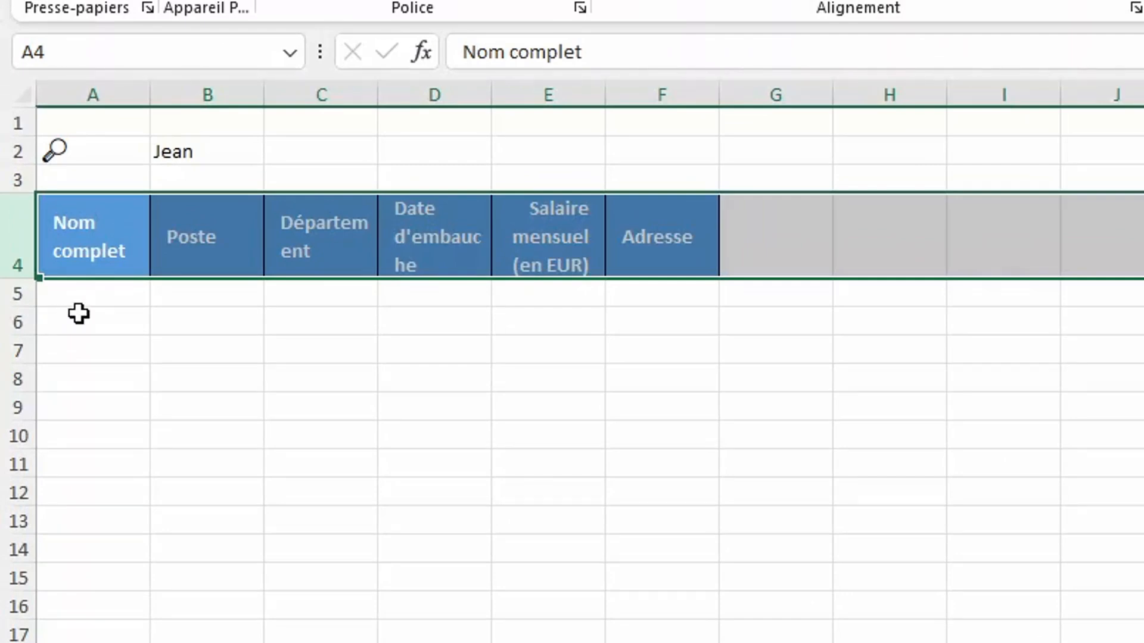
click(98, 293)
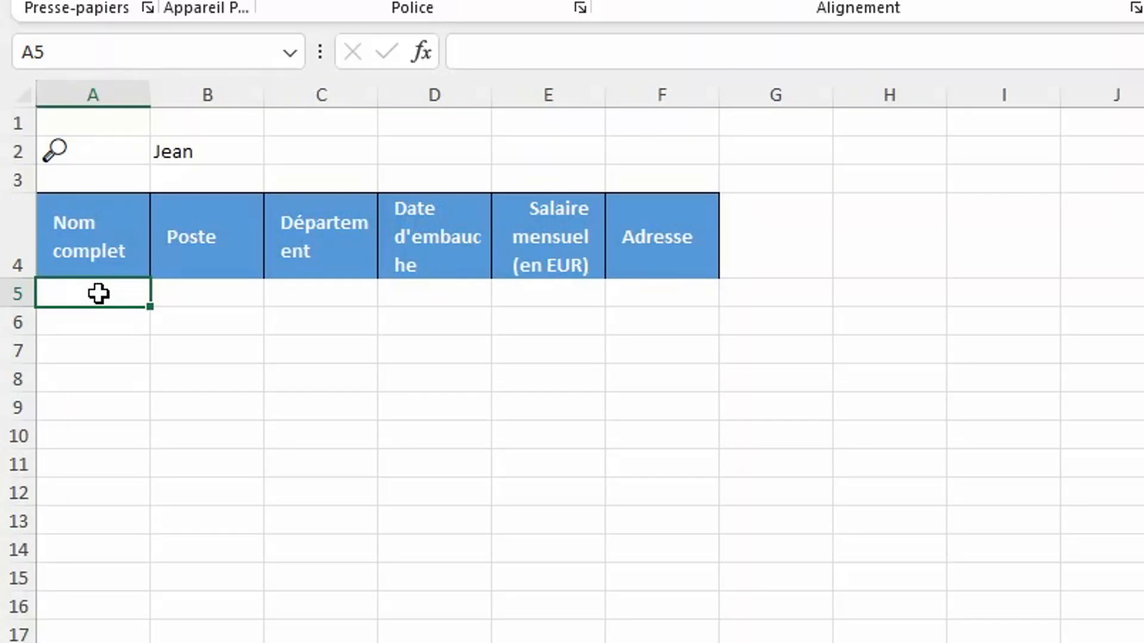
text(=filtre)
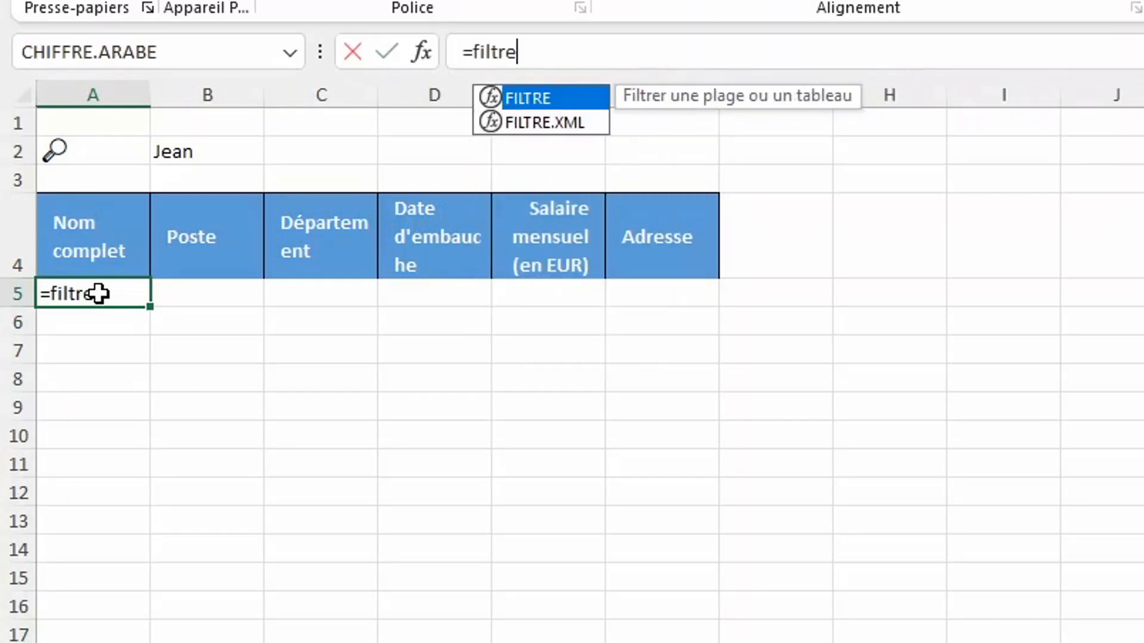
text(()
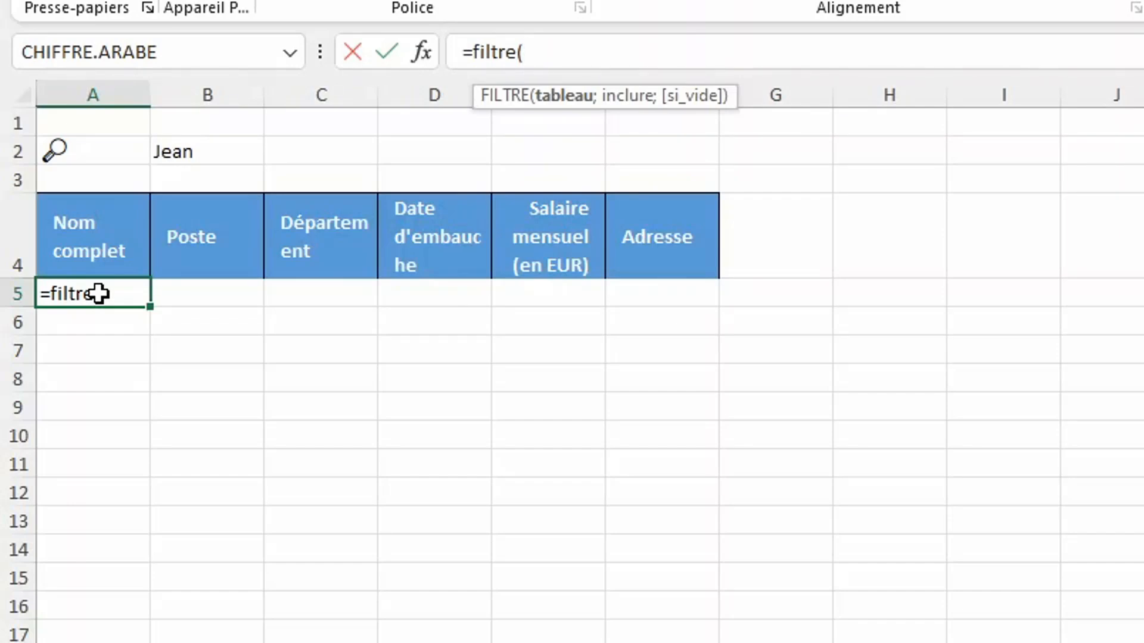
text(donne)
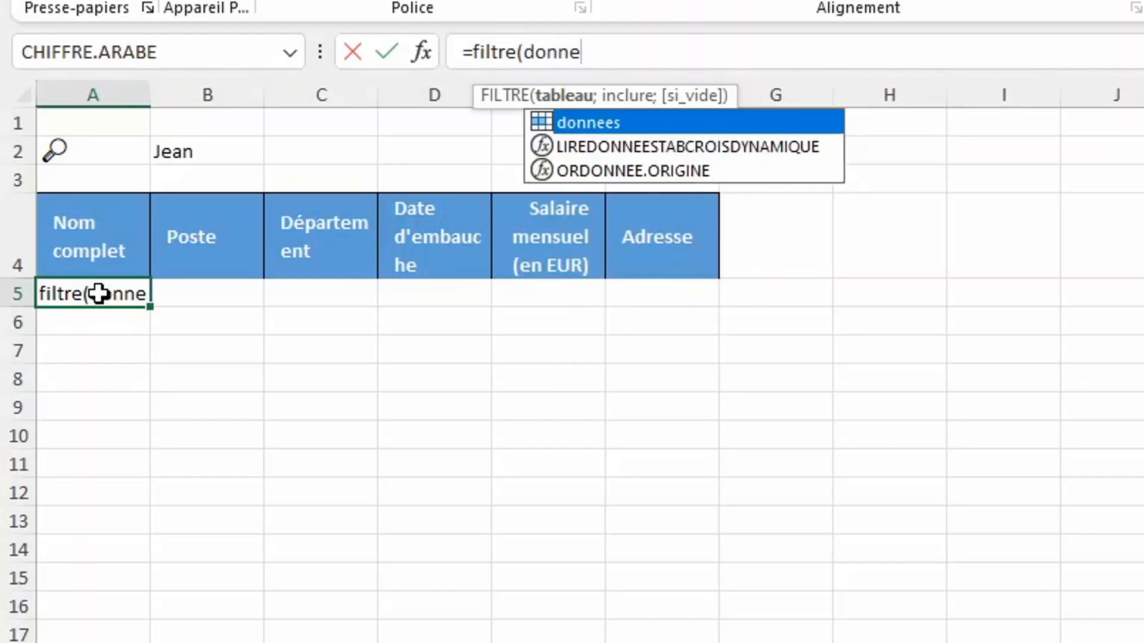
key(Tab)
text(;)
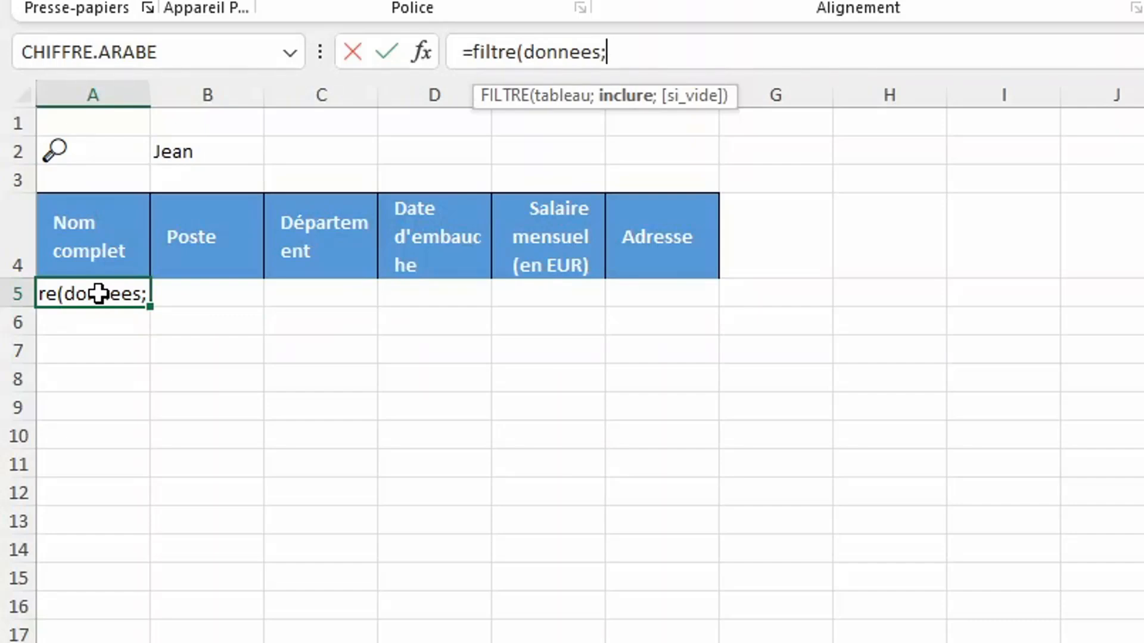
text(reche)
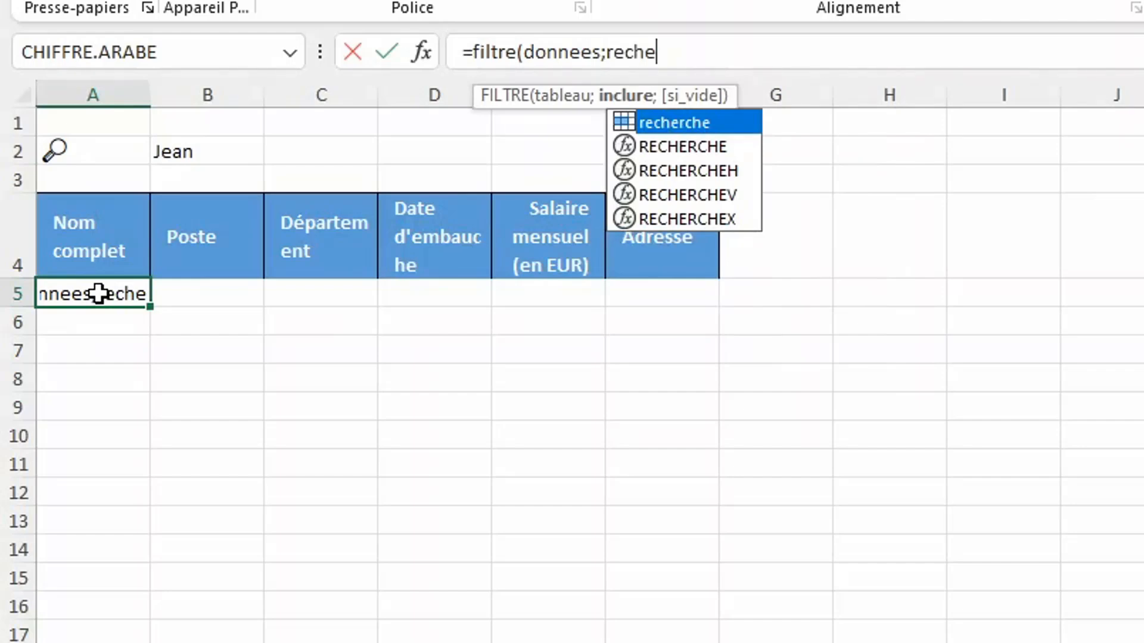
key(Tab)
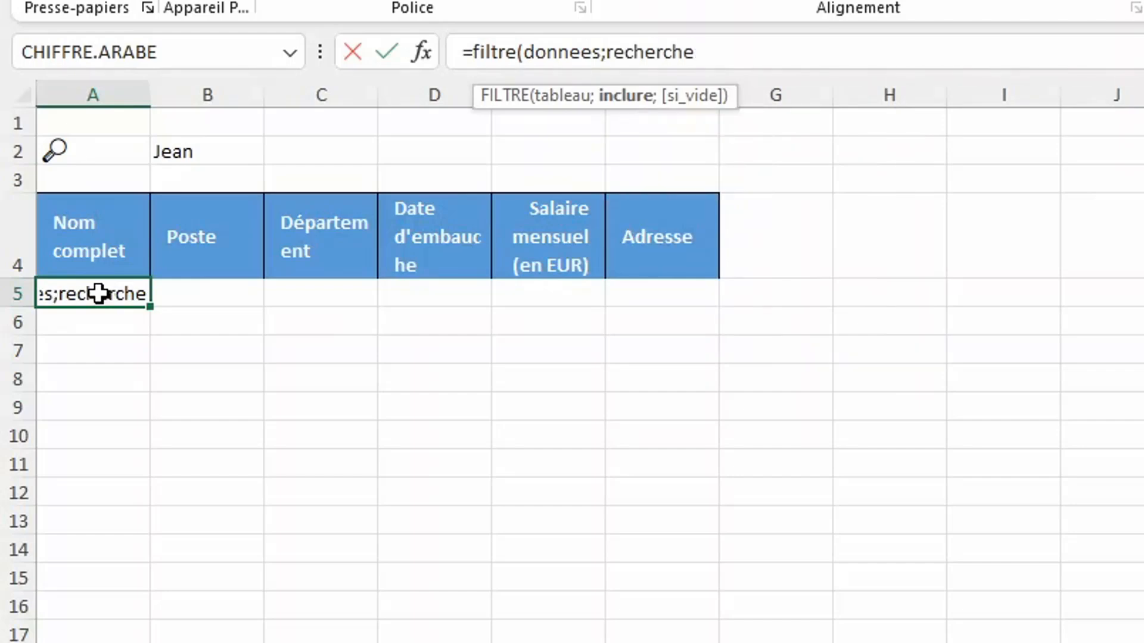
text())
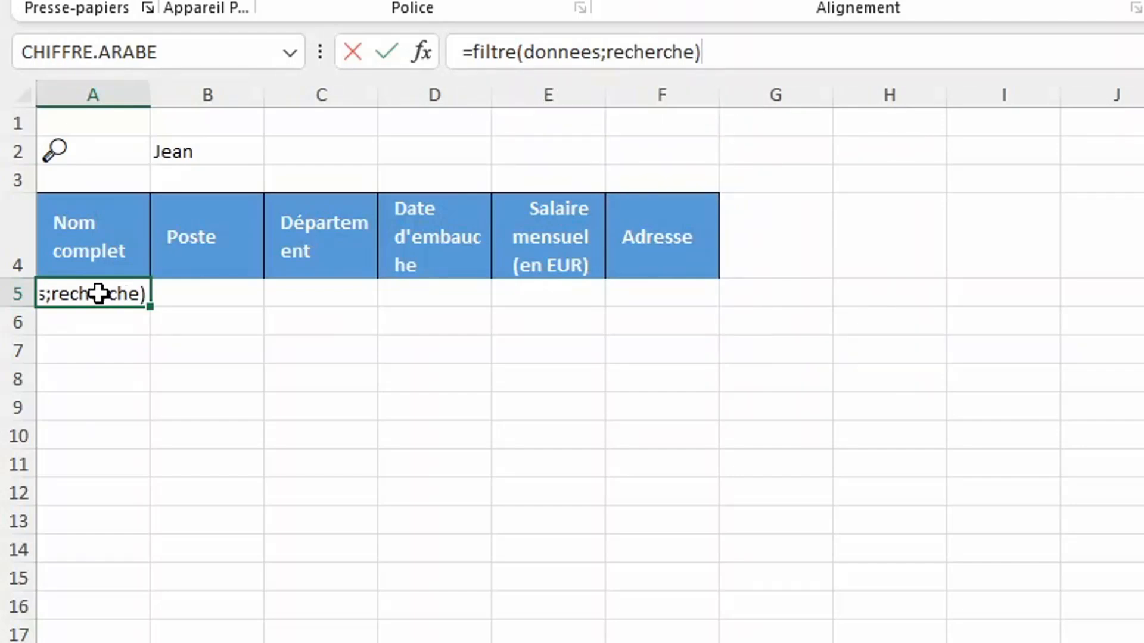
key(Return)
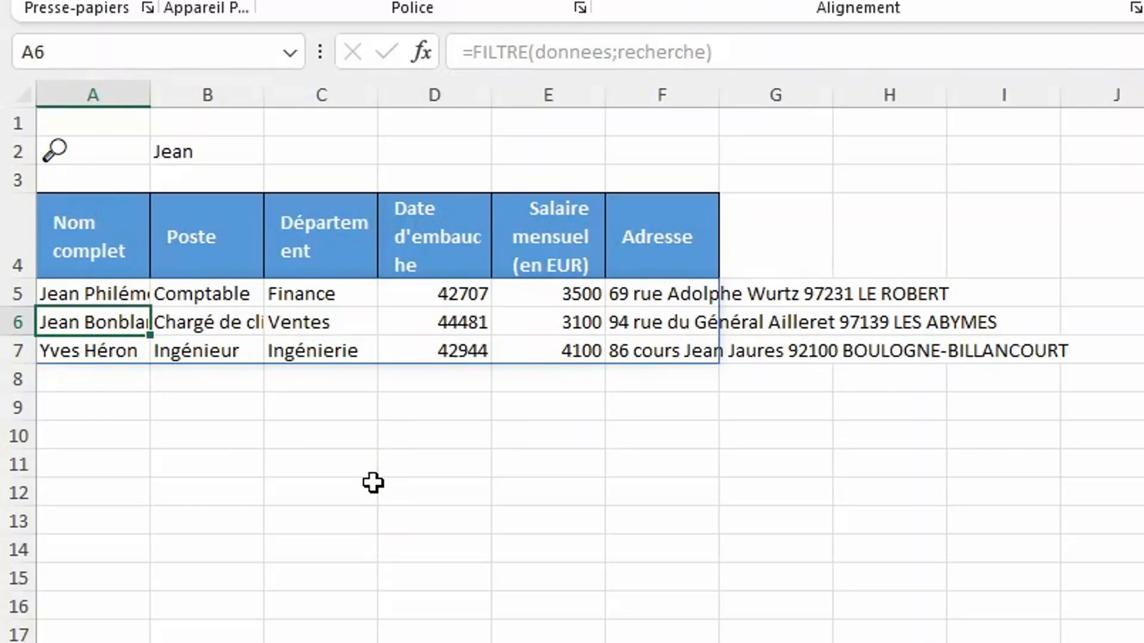
- Set the search criterion in B2 to "e" and look through the filtered employee rows
click(239, 151)
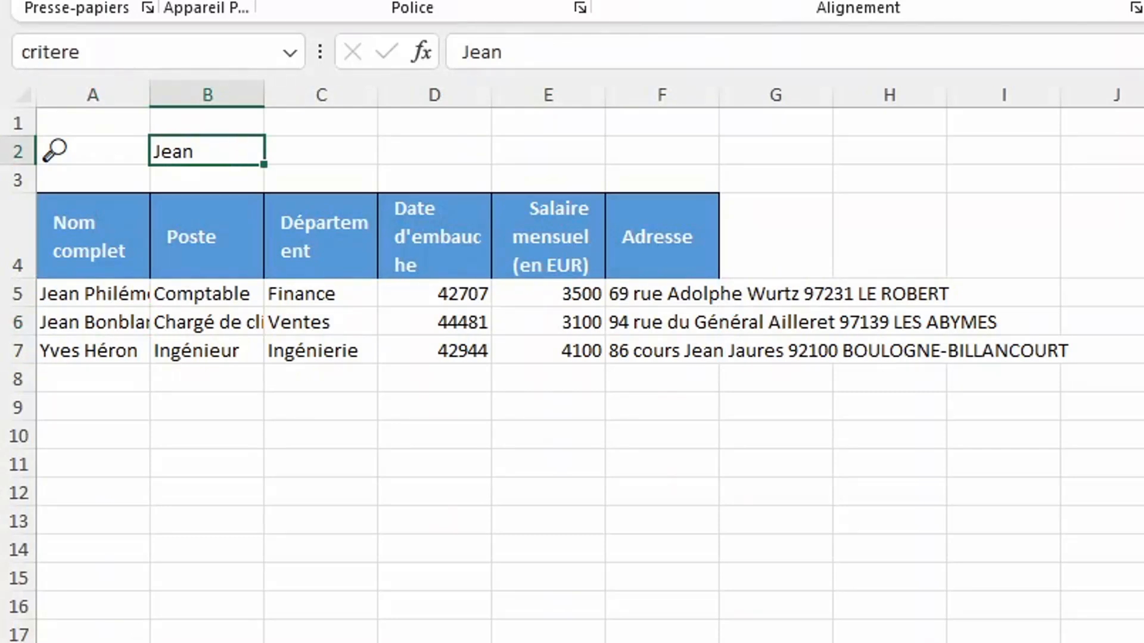
text(e)
key(Return)
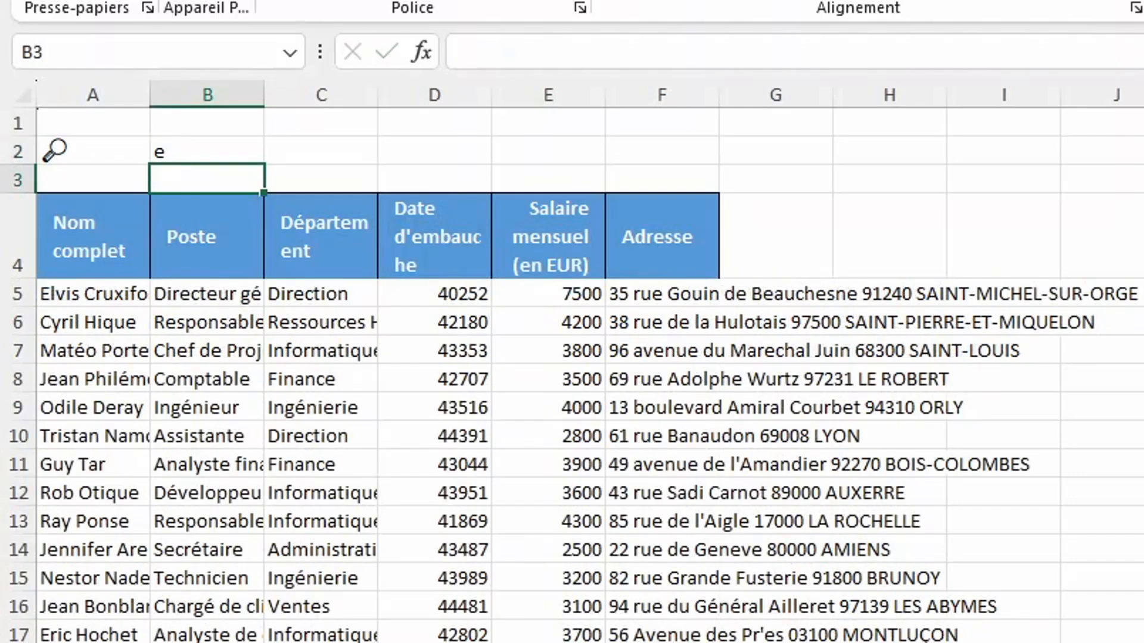
scroll(572, 357, down, 16)
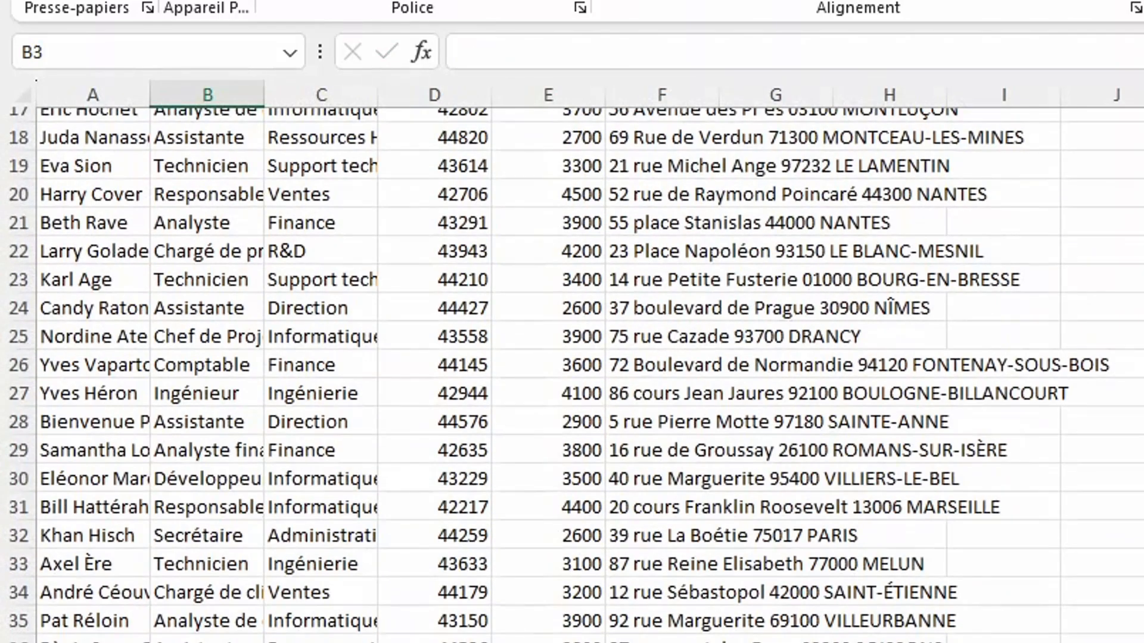
- Set the search criterion in cell B2 to "guy"
scroll(571, 357, up, 16)
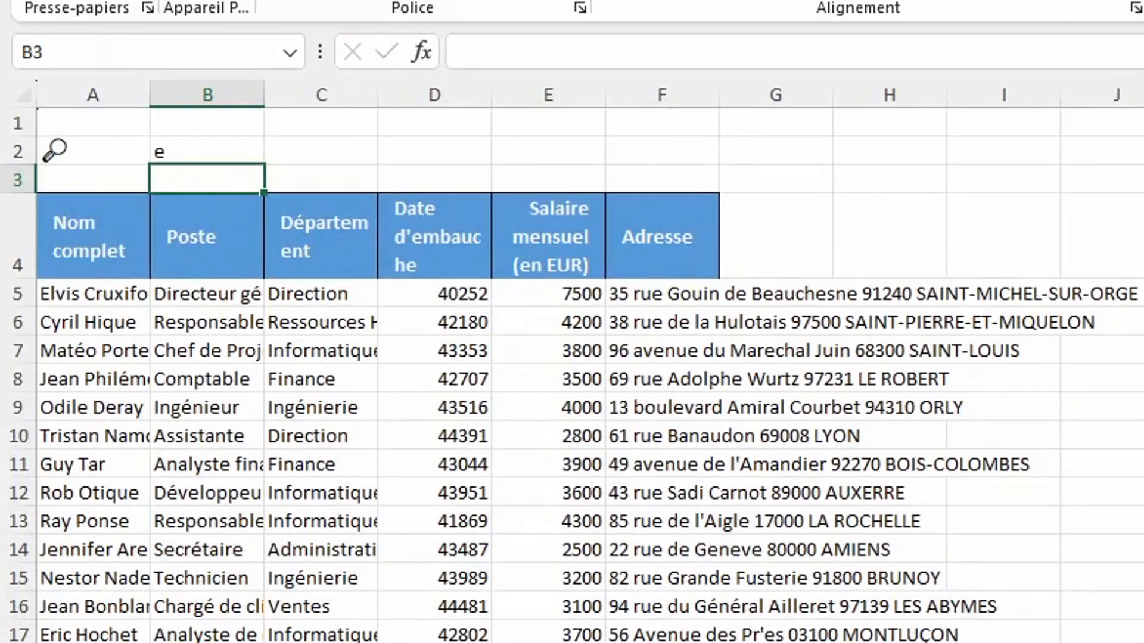
click(207, 151)
text(guy)
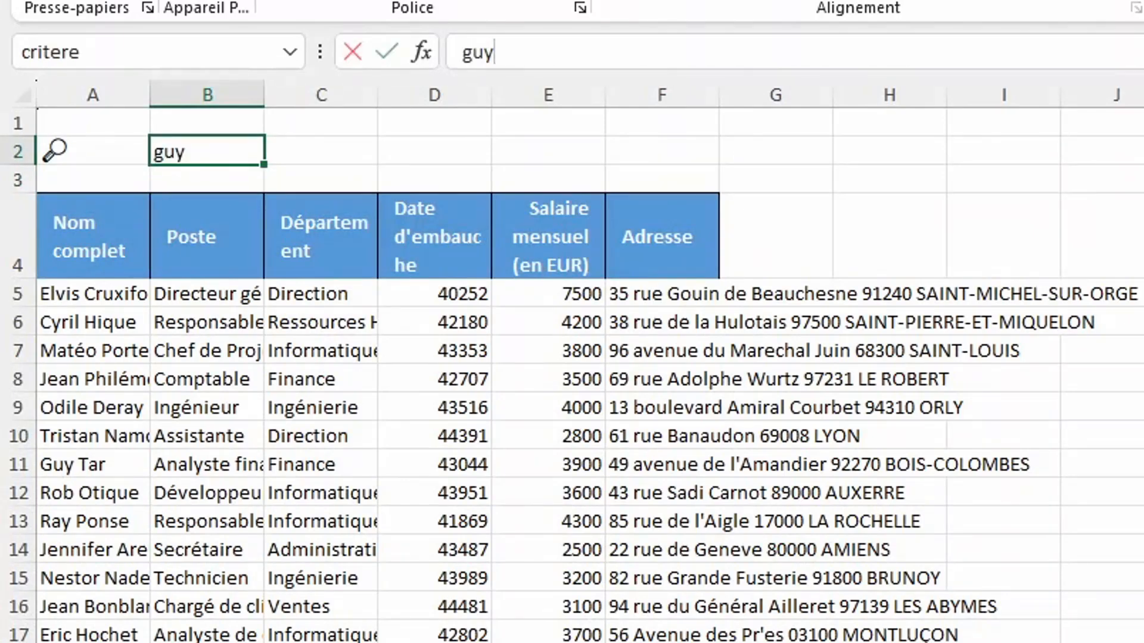
key(Return)
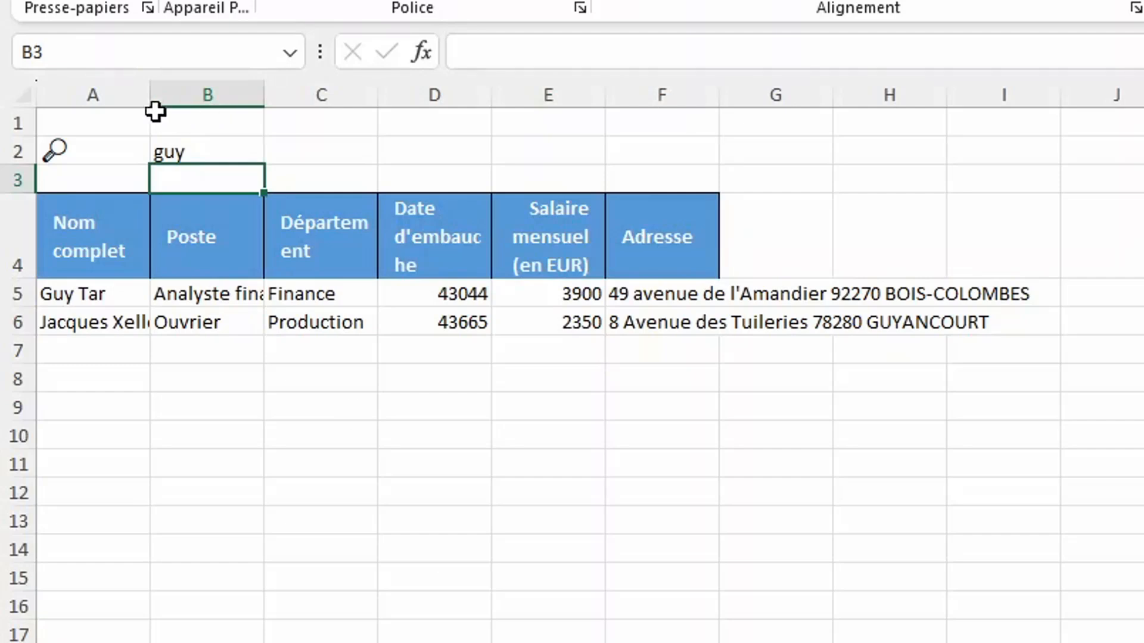
- Auto-fit the widths of columns A to F and apply the Date courte format to column D
drag(107, 94, 655, 96)
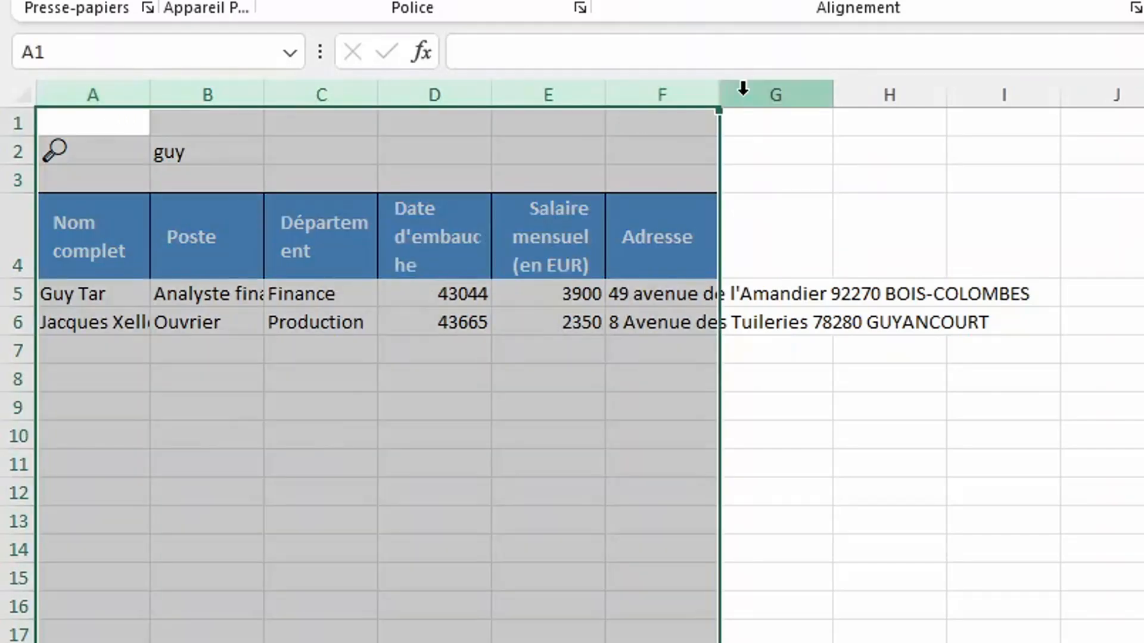
double_click(722, 92)
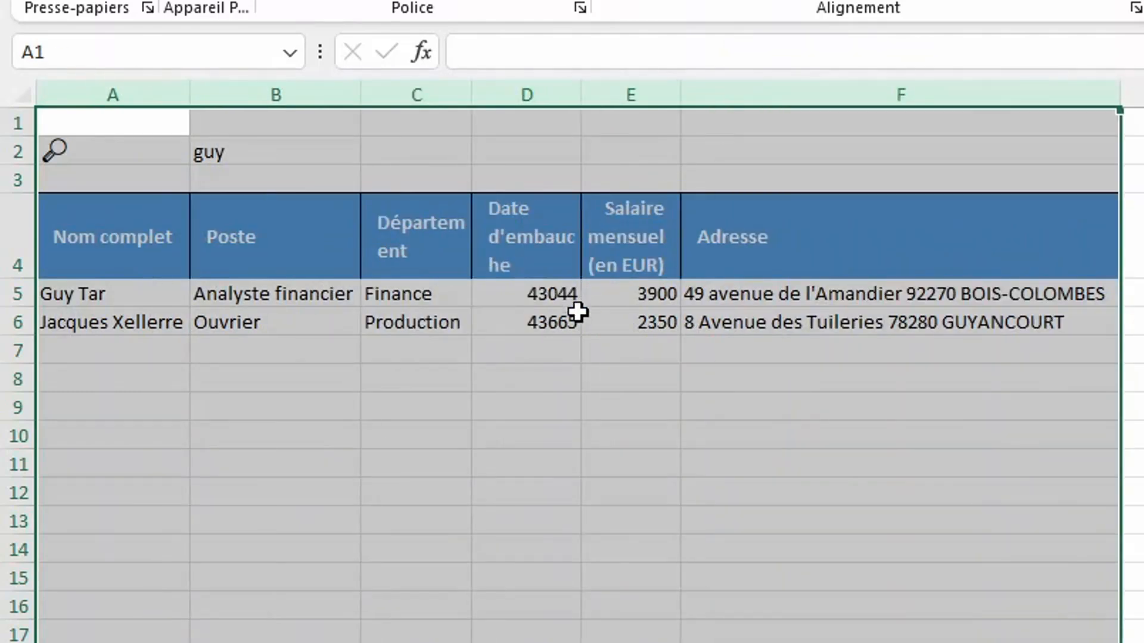
click(534, 87)
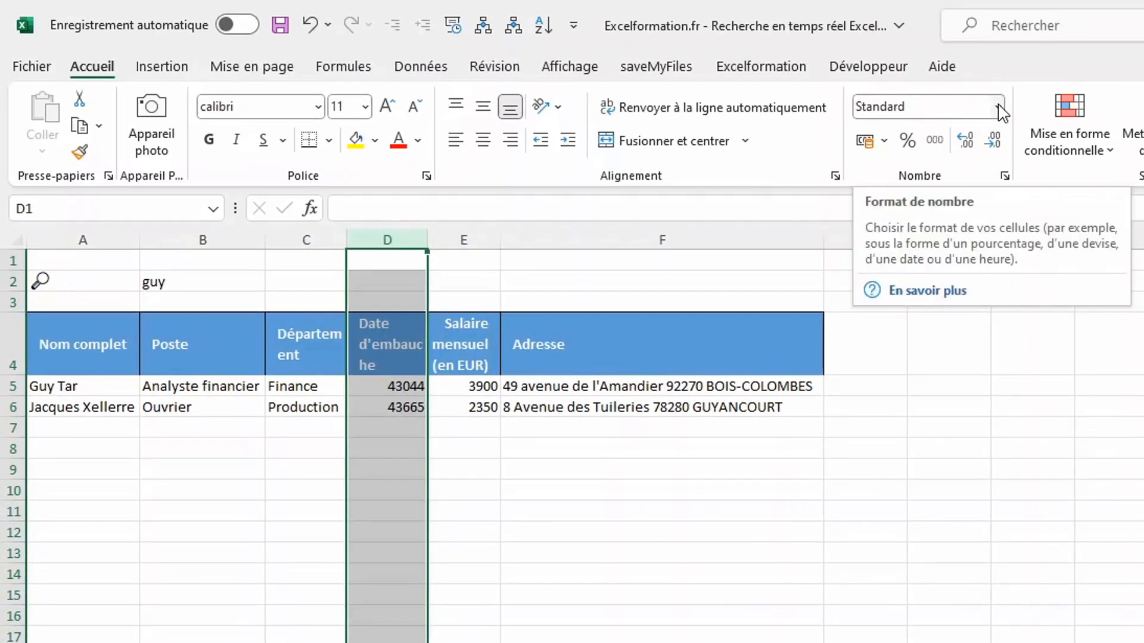
click(998, 108)
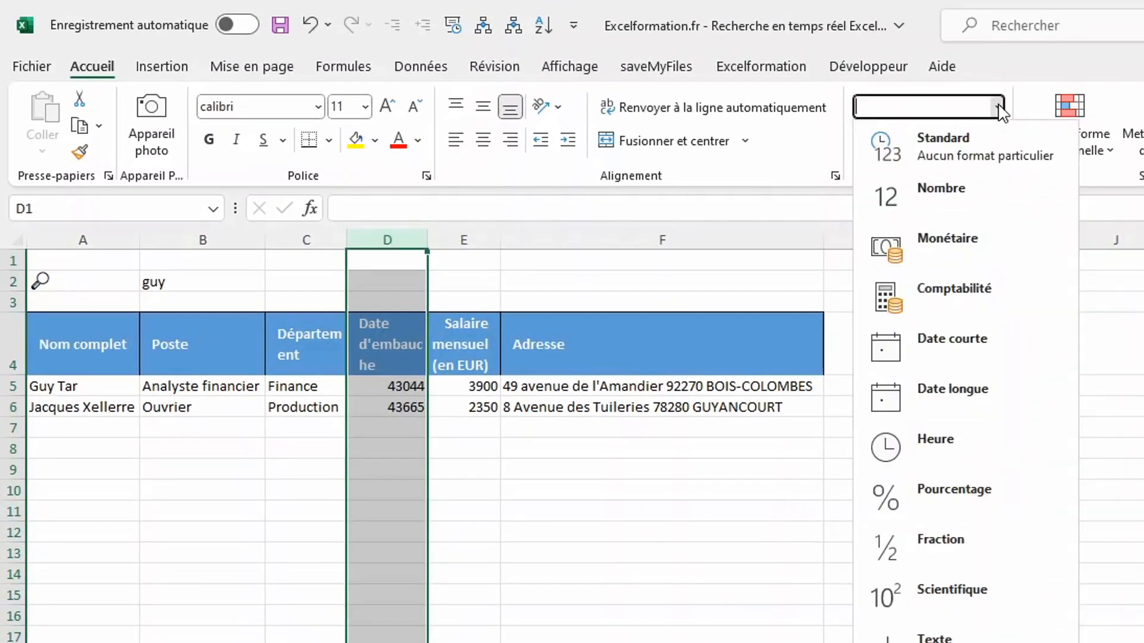
click(971, 340)
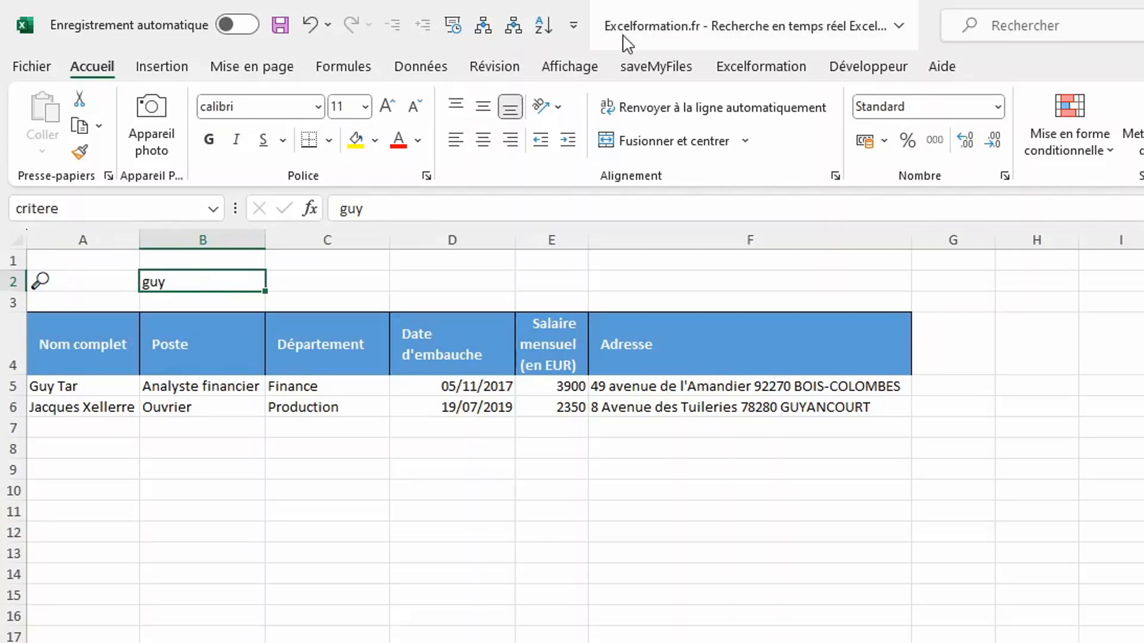
- Check in the ribbon customization options that Développeur is enabled among the main tabs
click(875, 65)
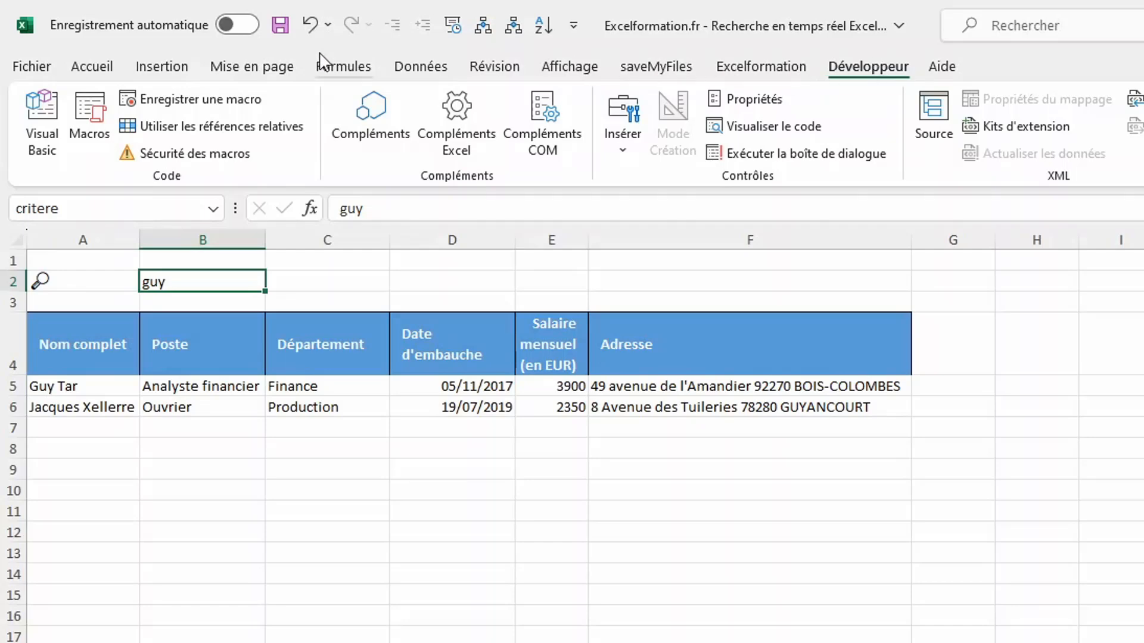
click(231, 67)
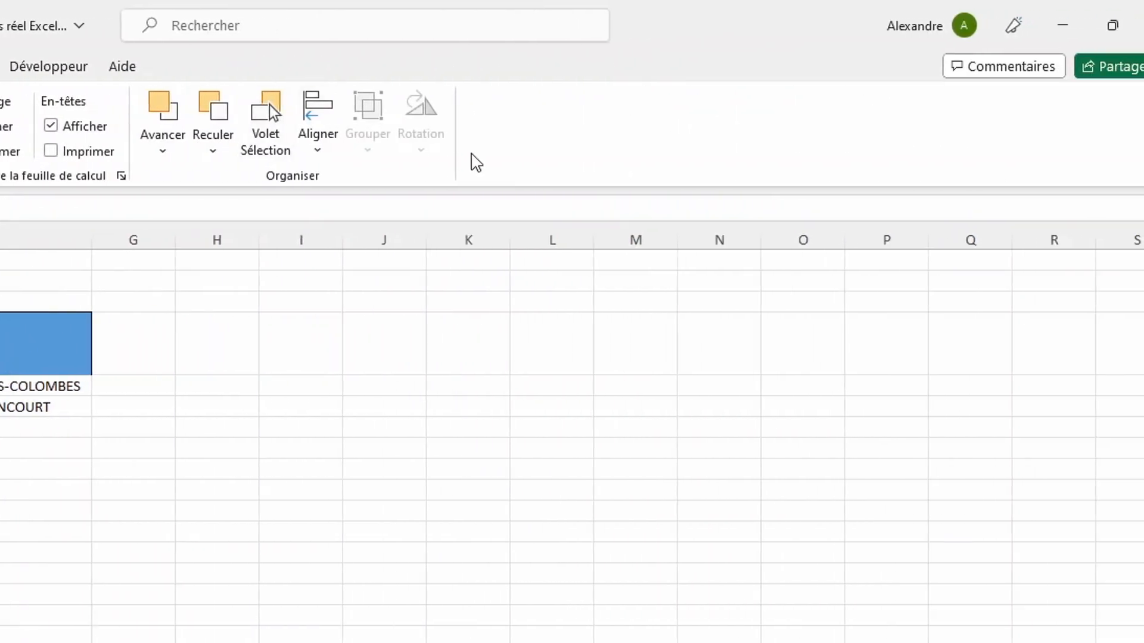
right_click(548, 153)
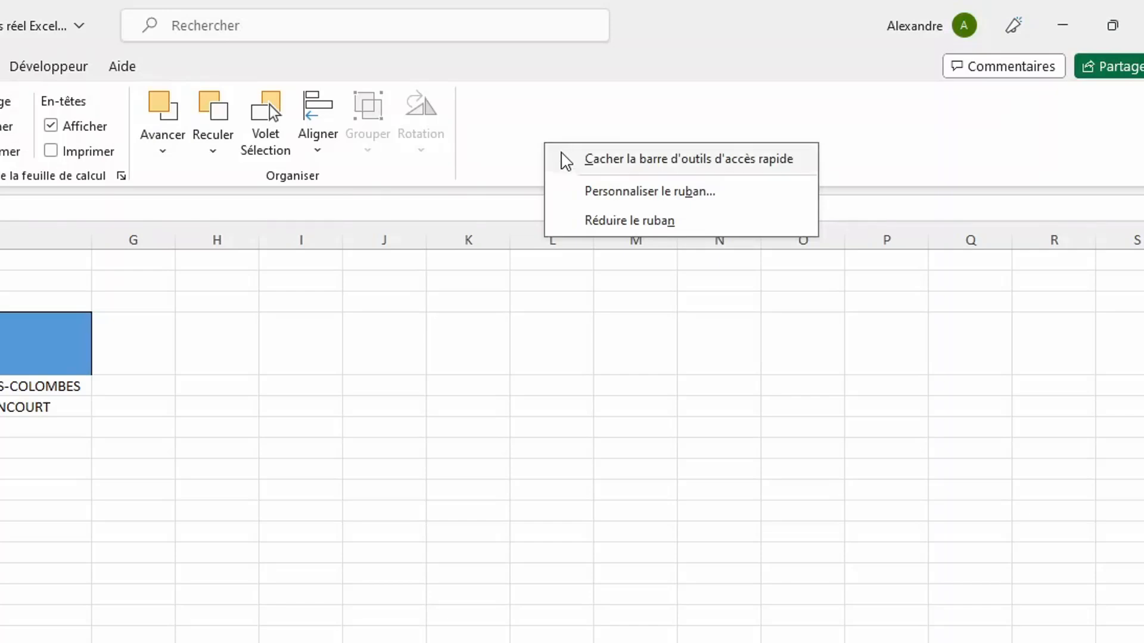
click(594, 193)
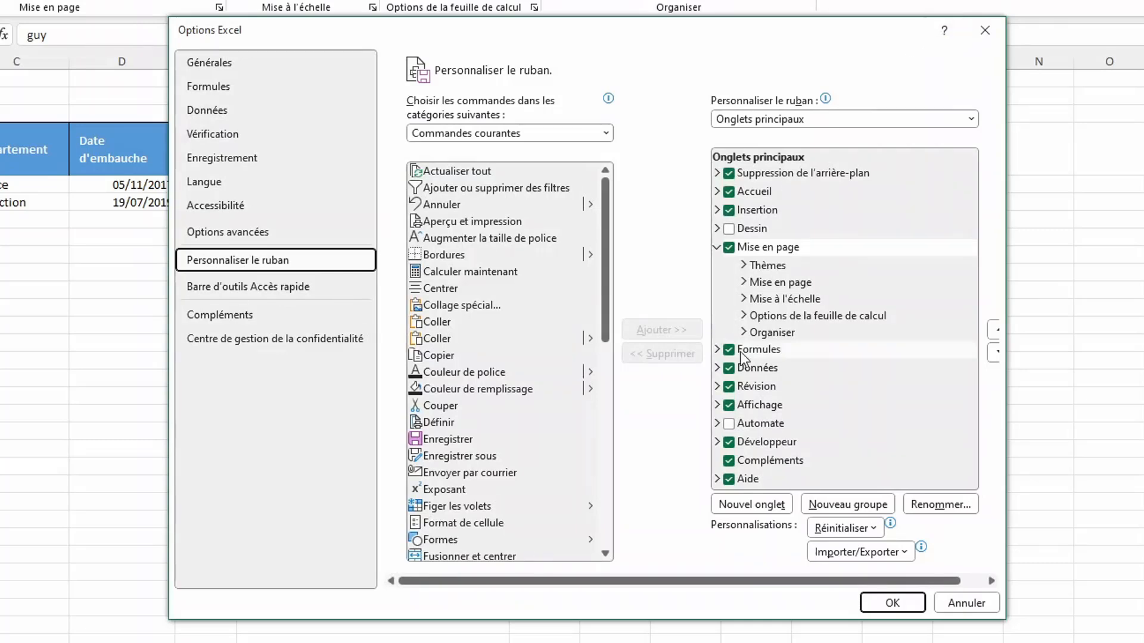
click(729, 443)
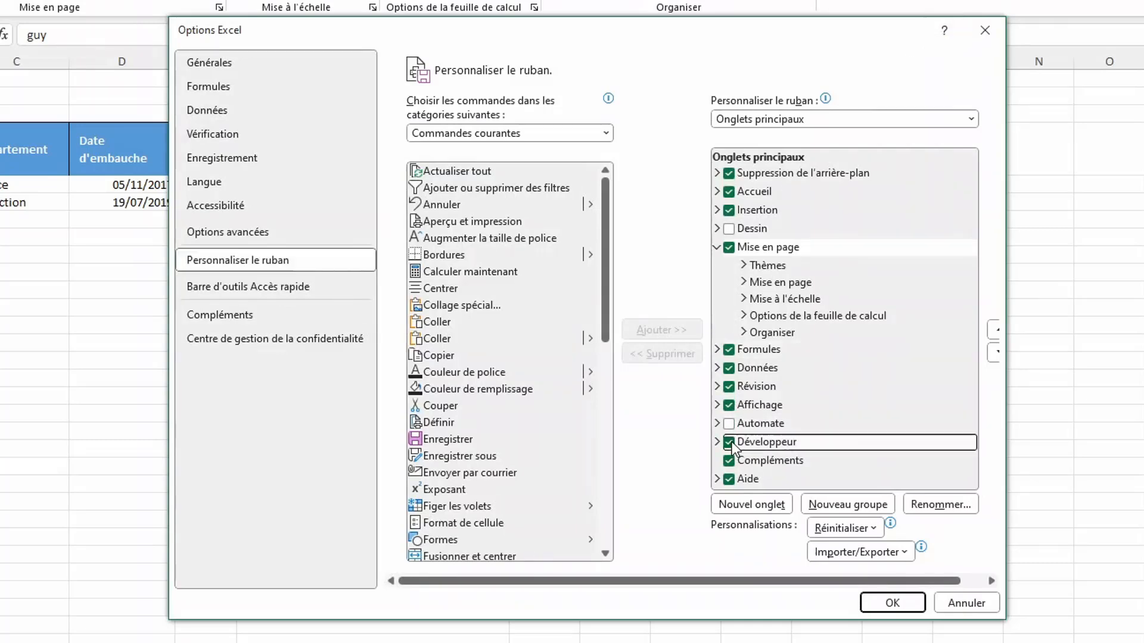
click(729, 442)
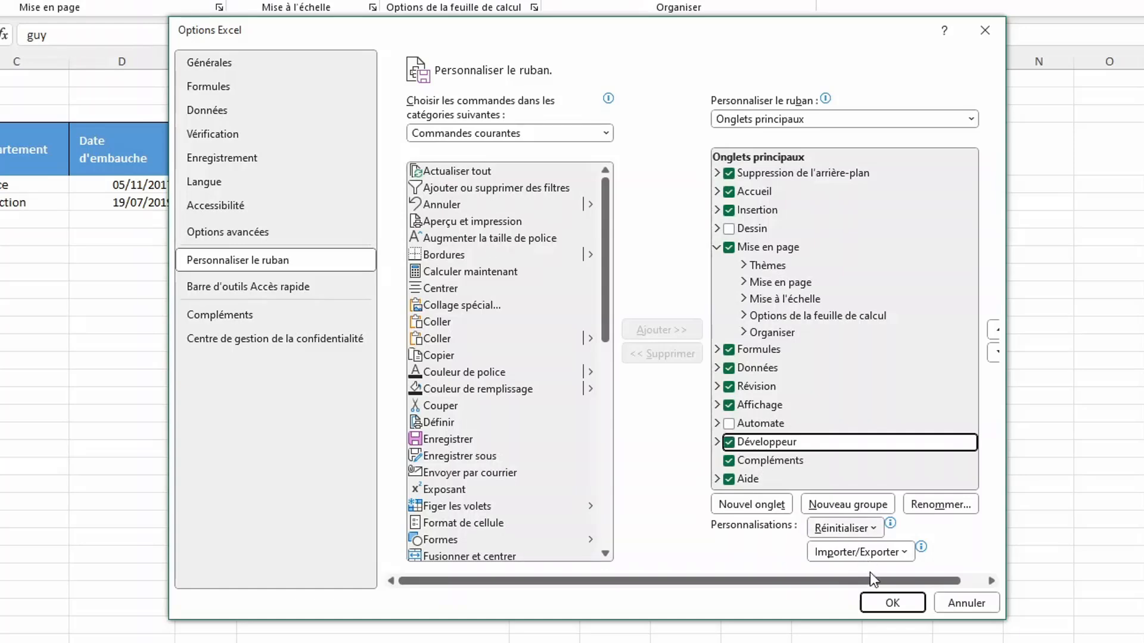
click(892, 603)
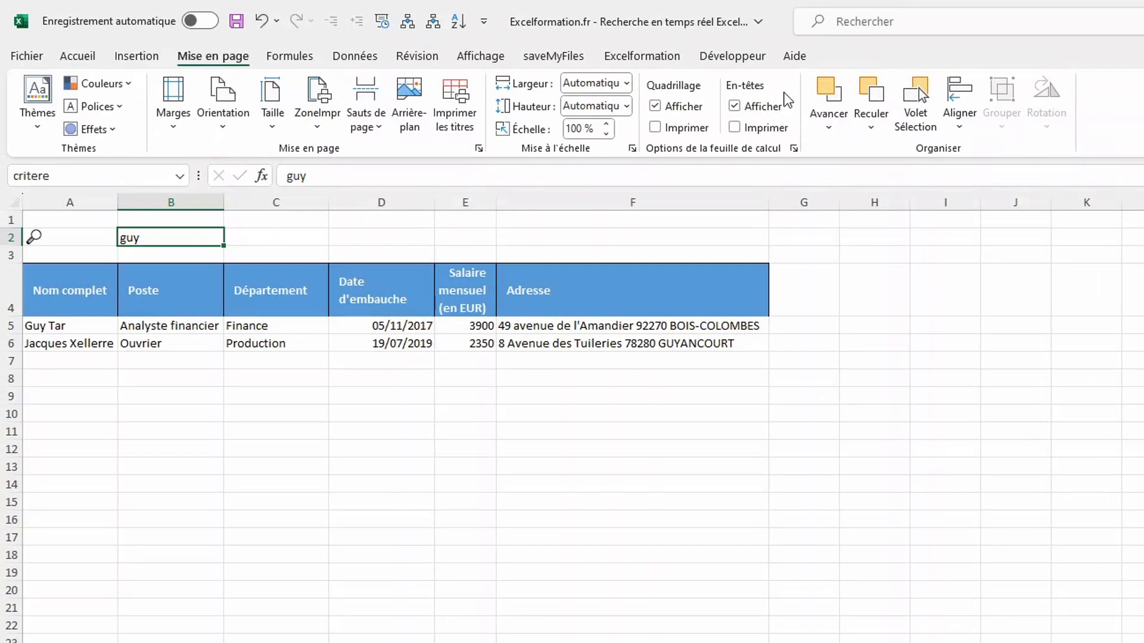
- Insert an ActiveX text box over cell C2, just beside the criterion cell
click(740, 58)
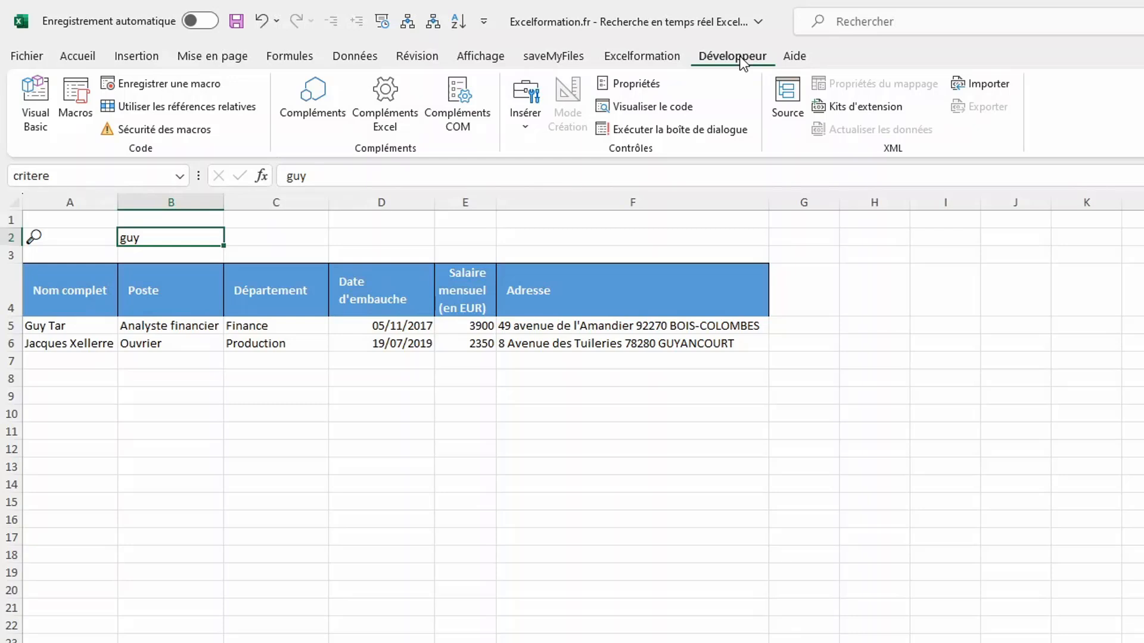
click(528, 122)
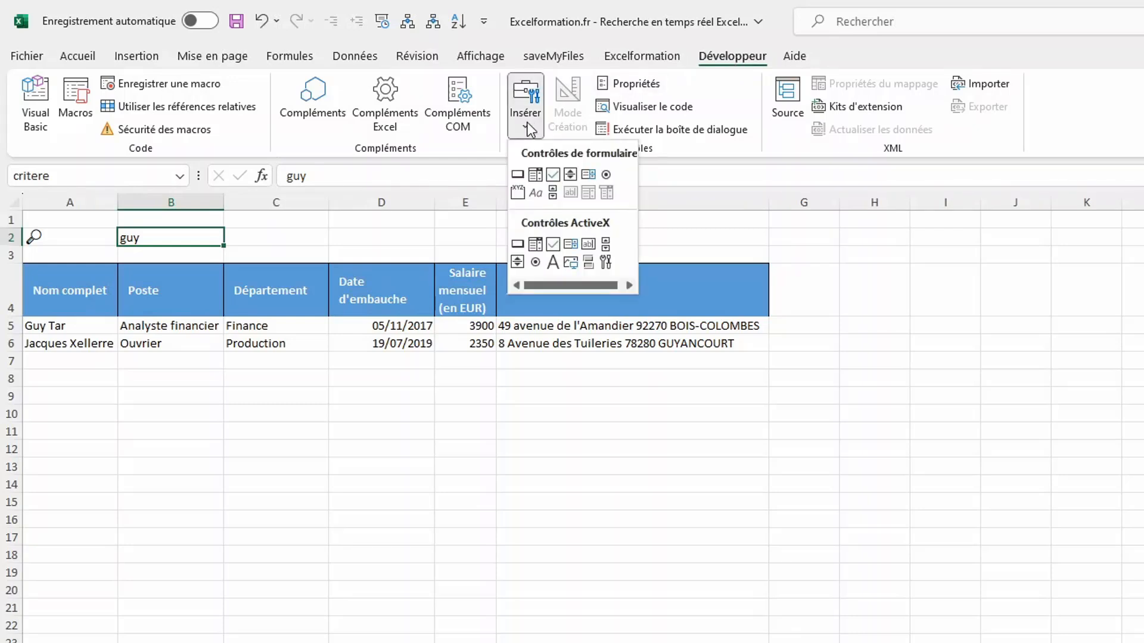
click(589, 246)
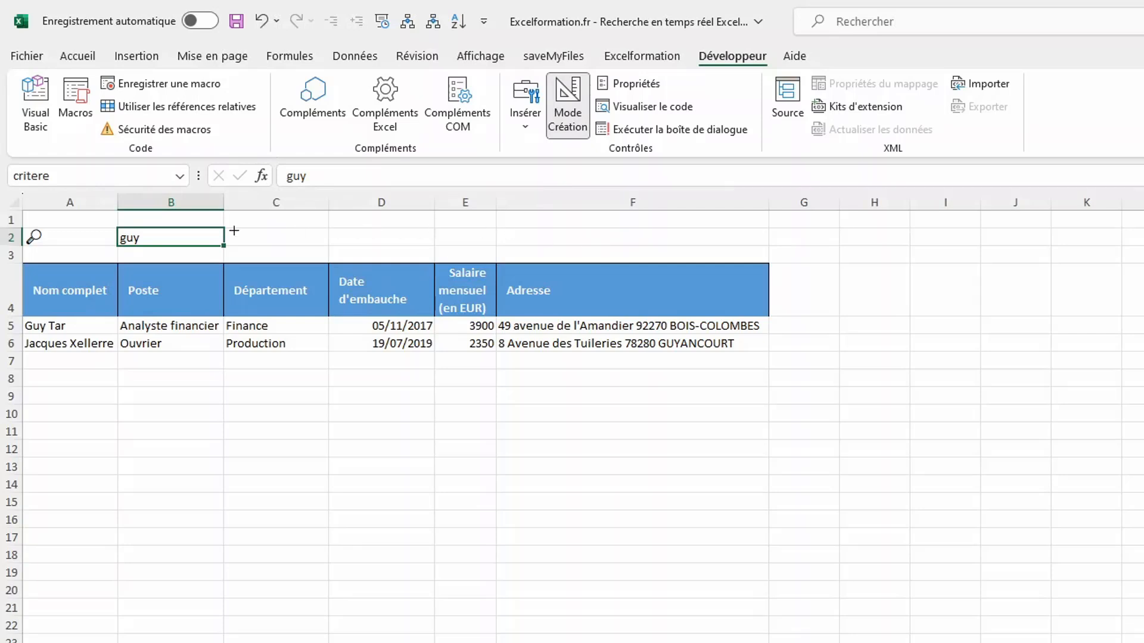
drag(222, 227, 335, 251)
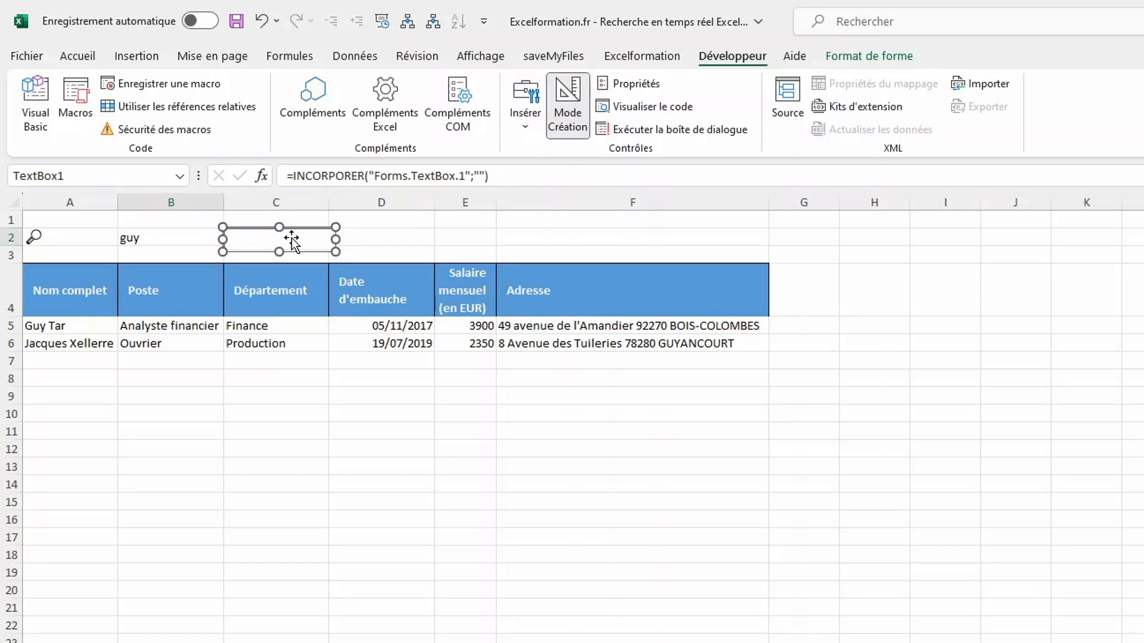
- Link the text box to the criterion cell by setting its LinkedCell property to critere
click(638, 84)
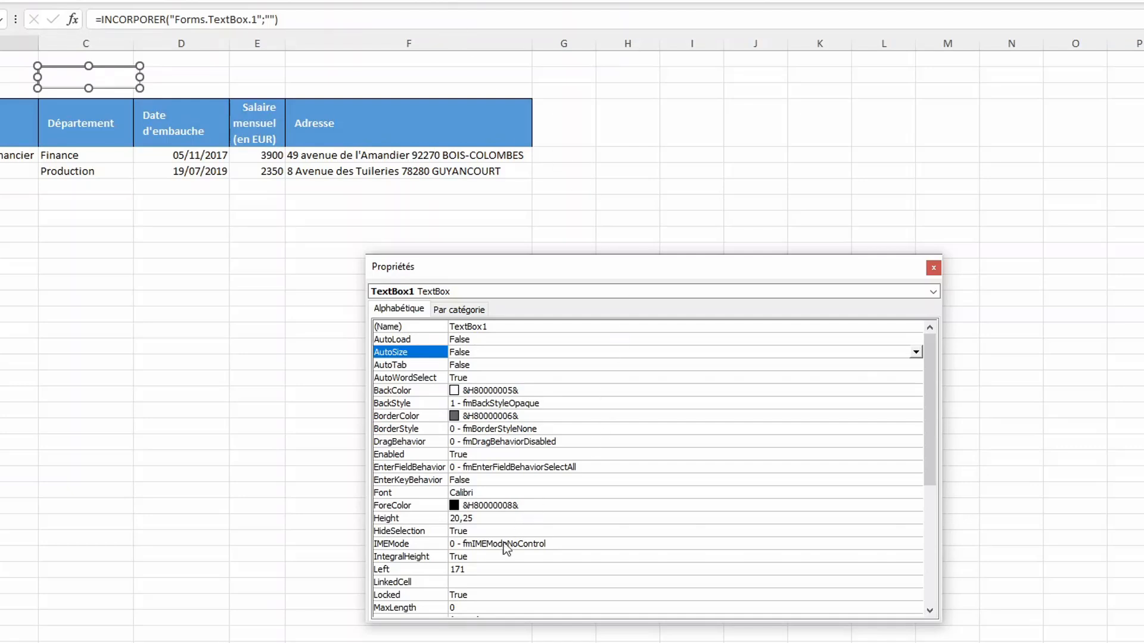
click(464, 583)
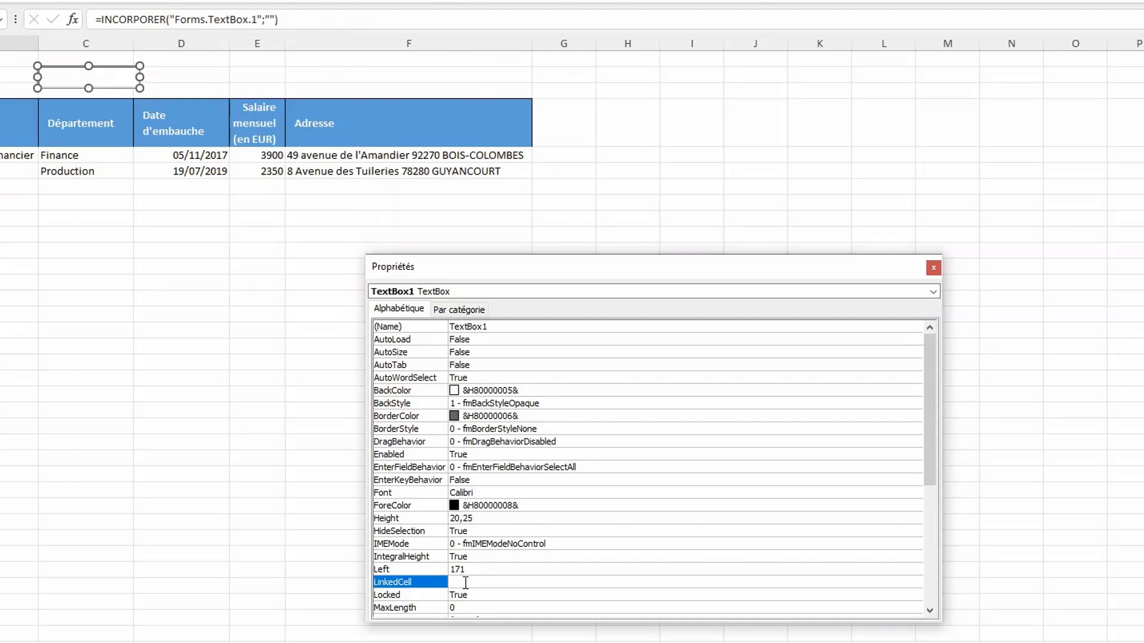
click(465, 583)
text(critere)
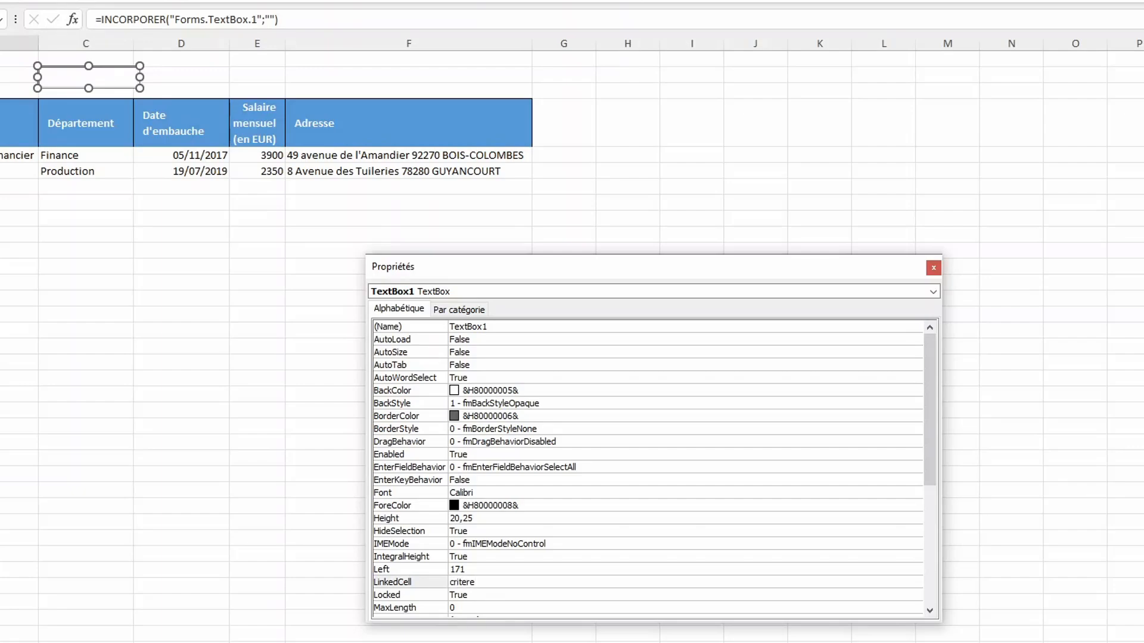
key(Return)
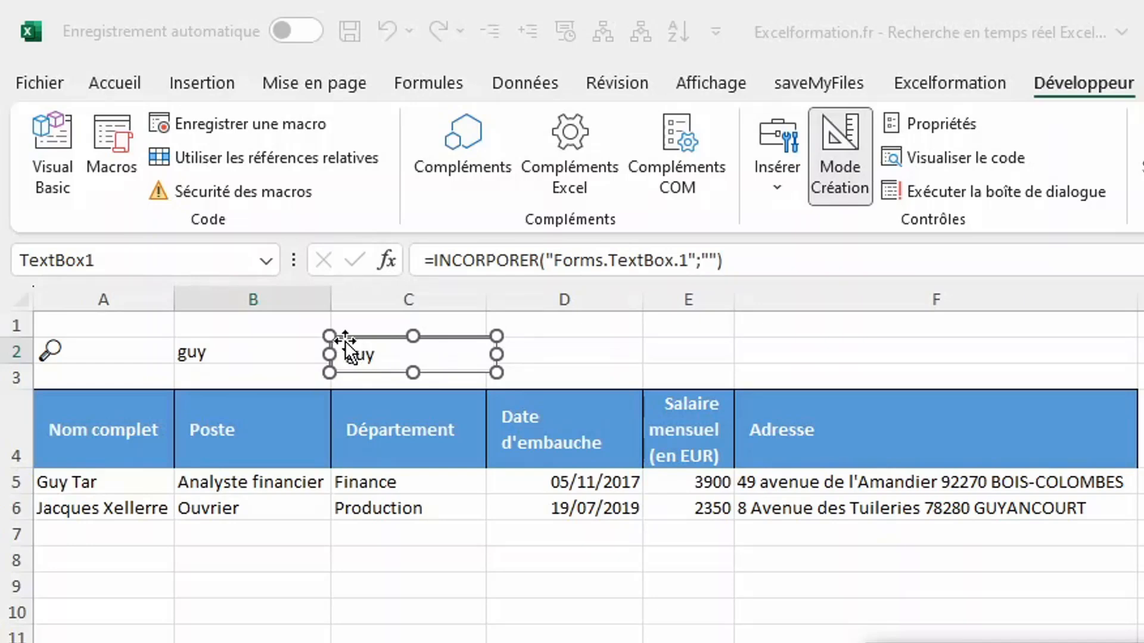
- Resize the text box to cover cell B2 and span exactly columns B and C, then deselect it
drag(328, 335, 228, 346)
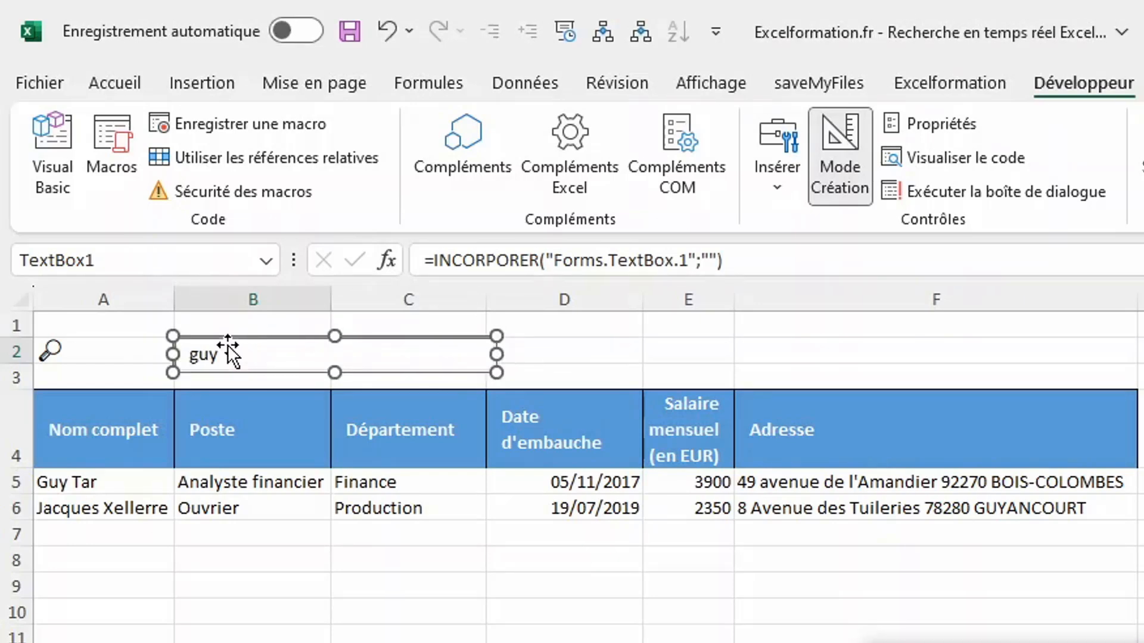
drag(496, 353, 490, 353)
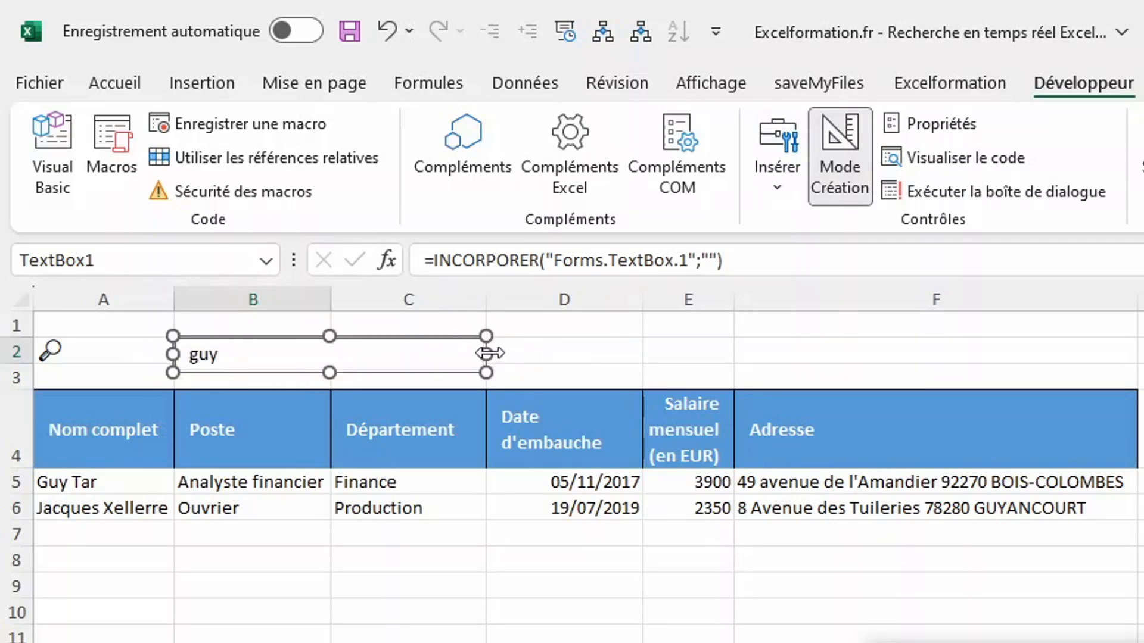
click(247, 633)
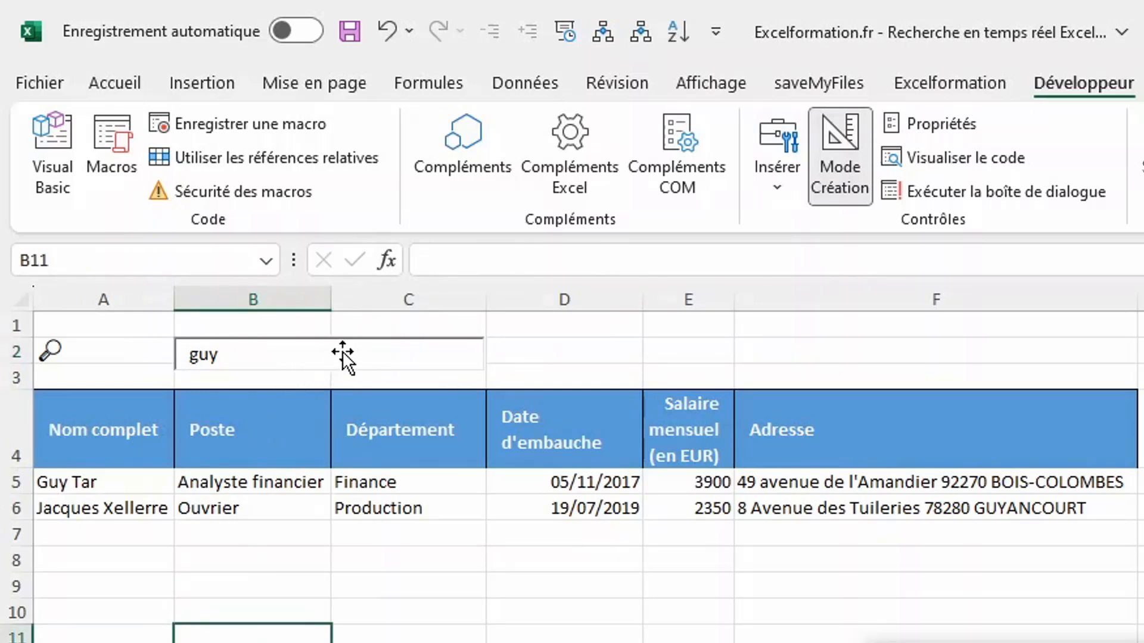
- Turn off design mode and replace the text box's search text with the first name of the Directeur général
click(831, 179)
click(431, 360)
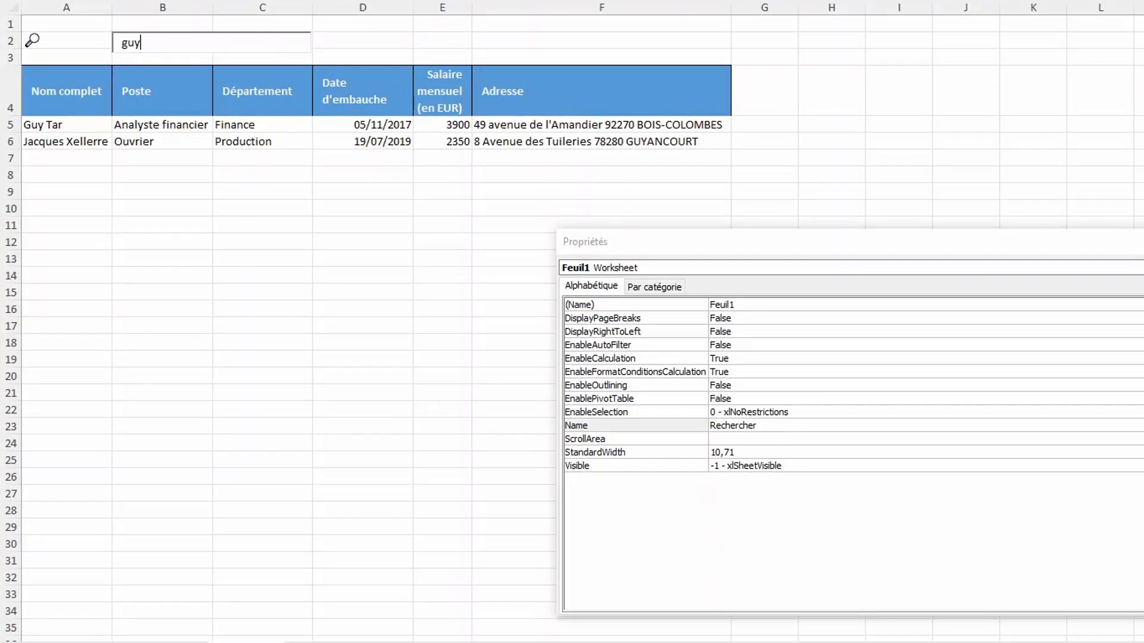
key(BackSpace)
key(BackSpace)
key(BackSpace)
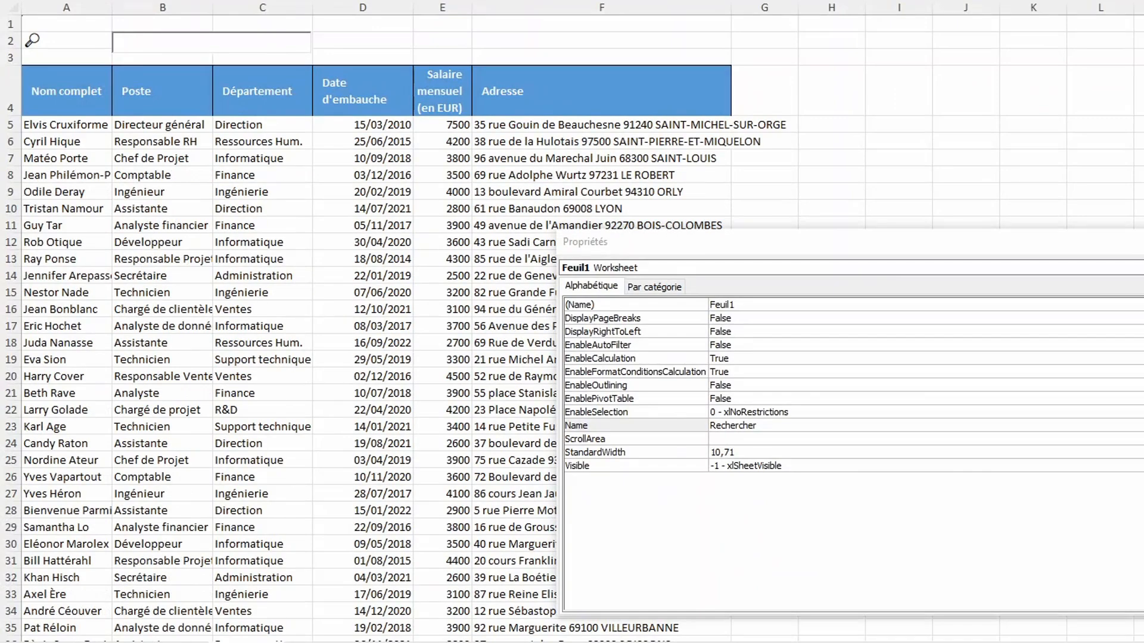
text(el)
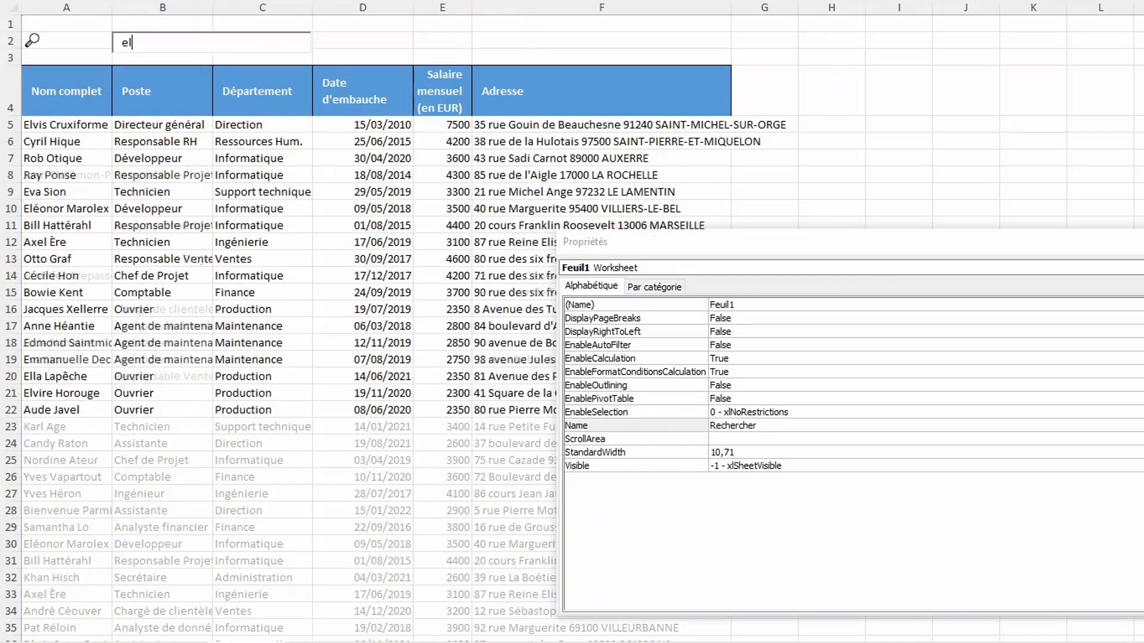
text(v)
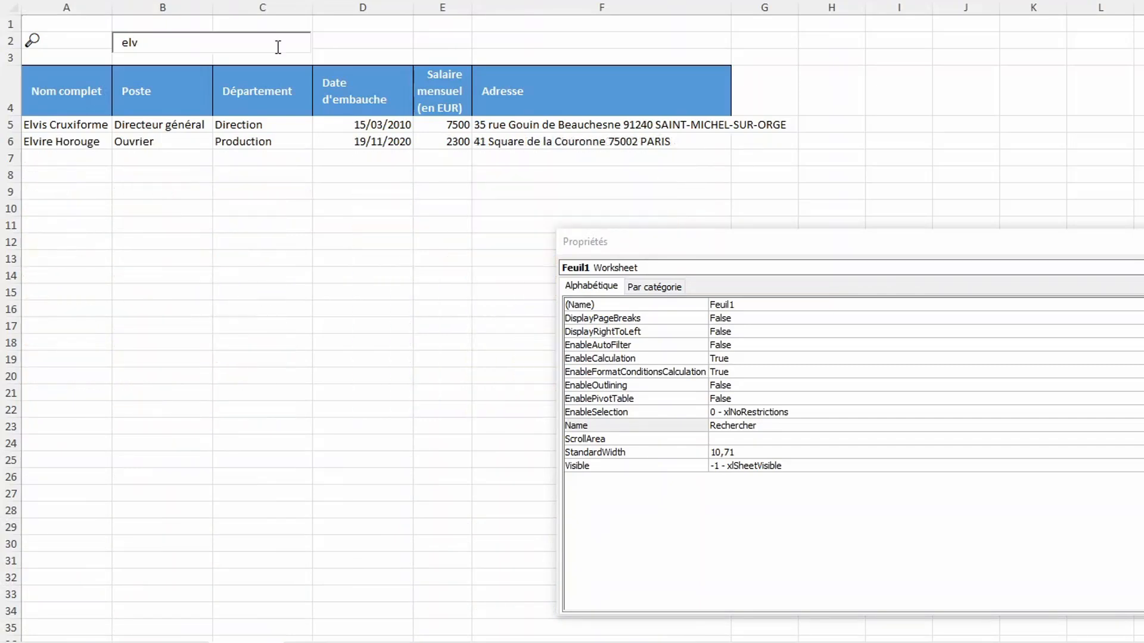
text(is)
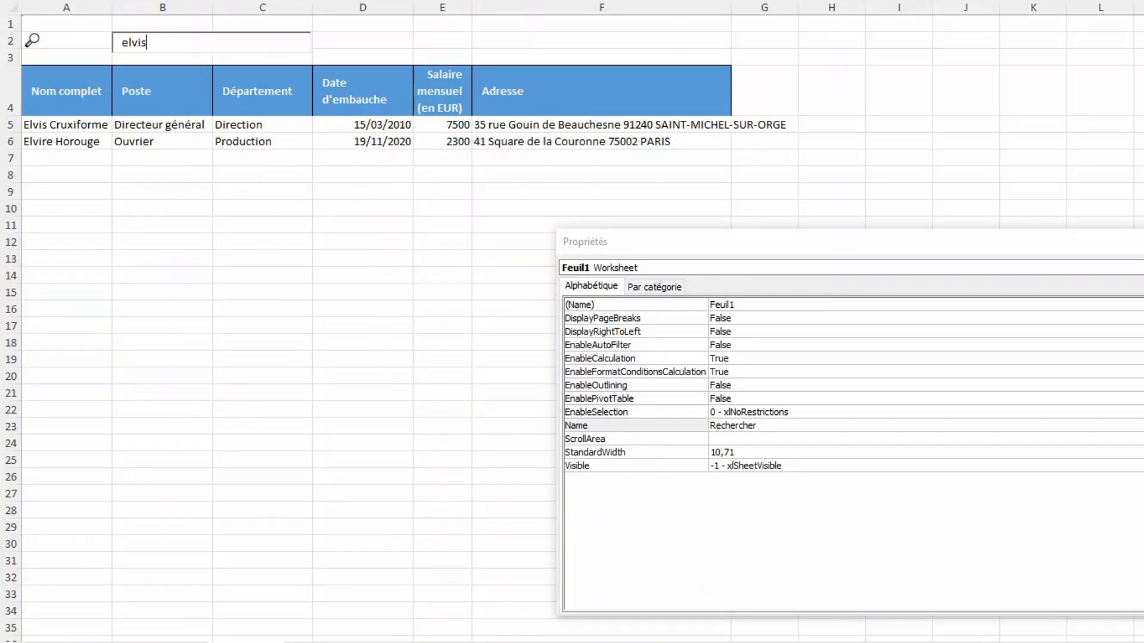